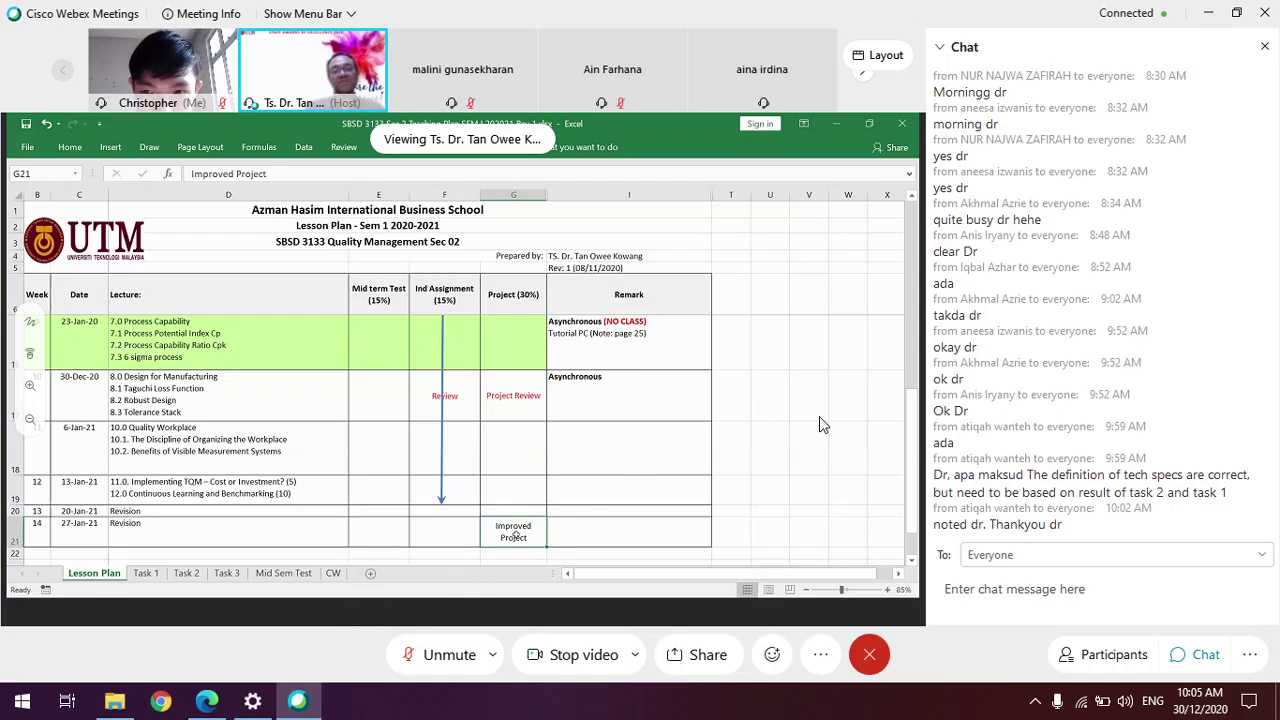
# - Hide the meeting chat panel, and unmute the microphone to speak before muting it again
pyautogui.click(1185, 655)
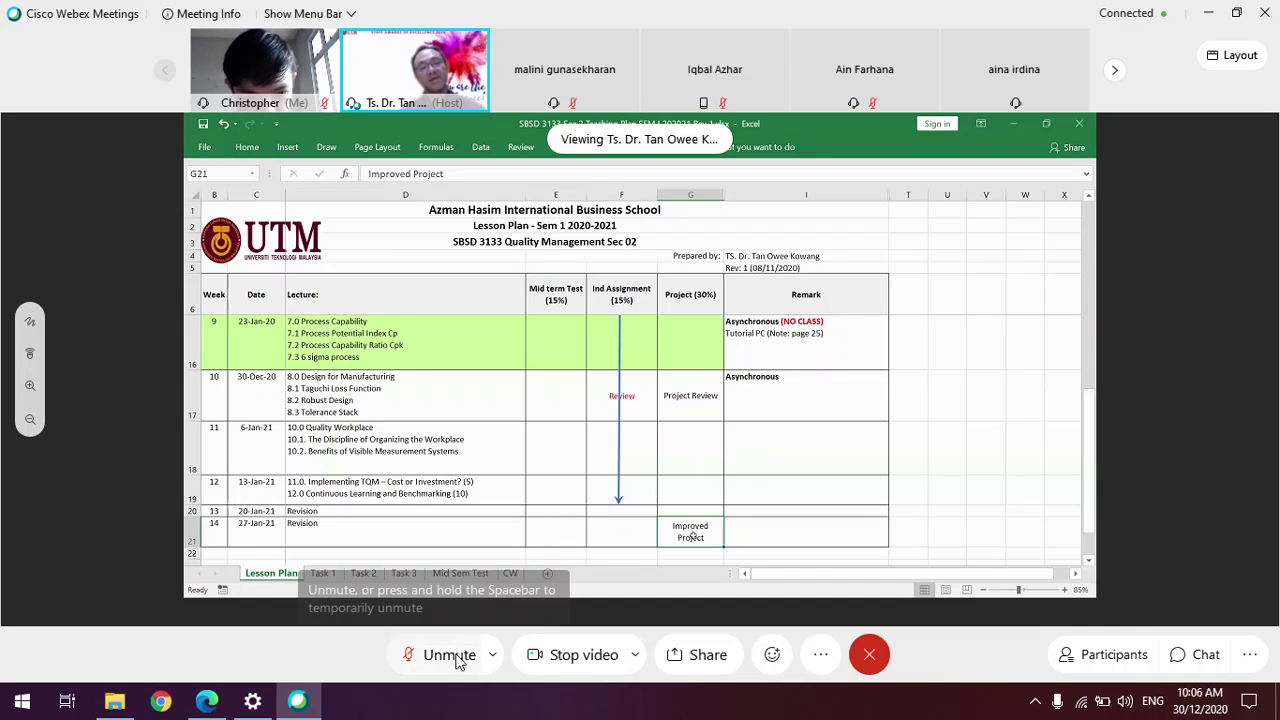
pyautogui.click(421, 655)
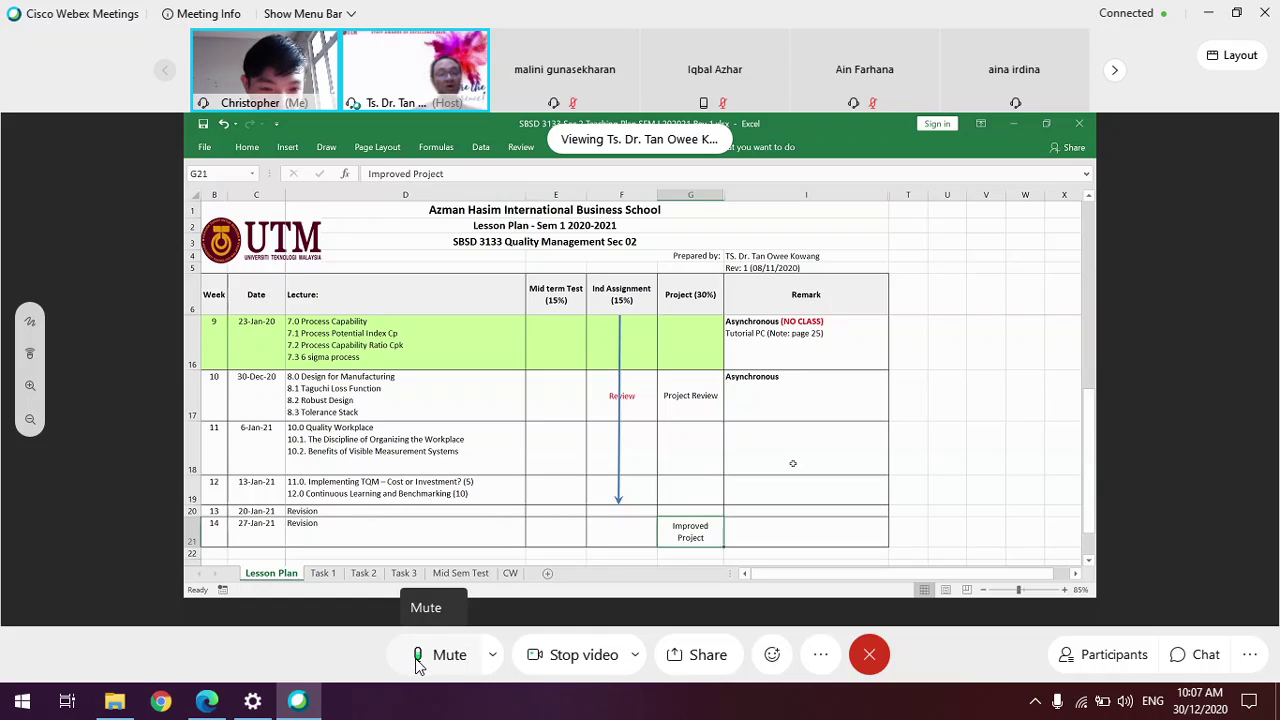
pyautogui.click(415, 658)
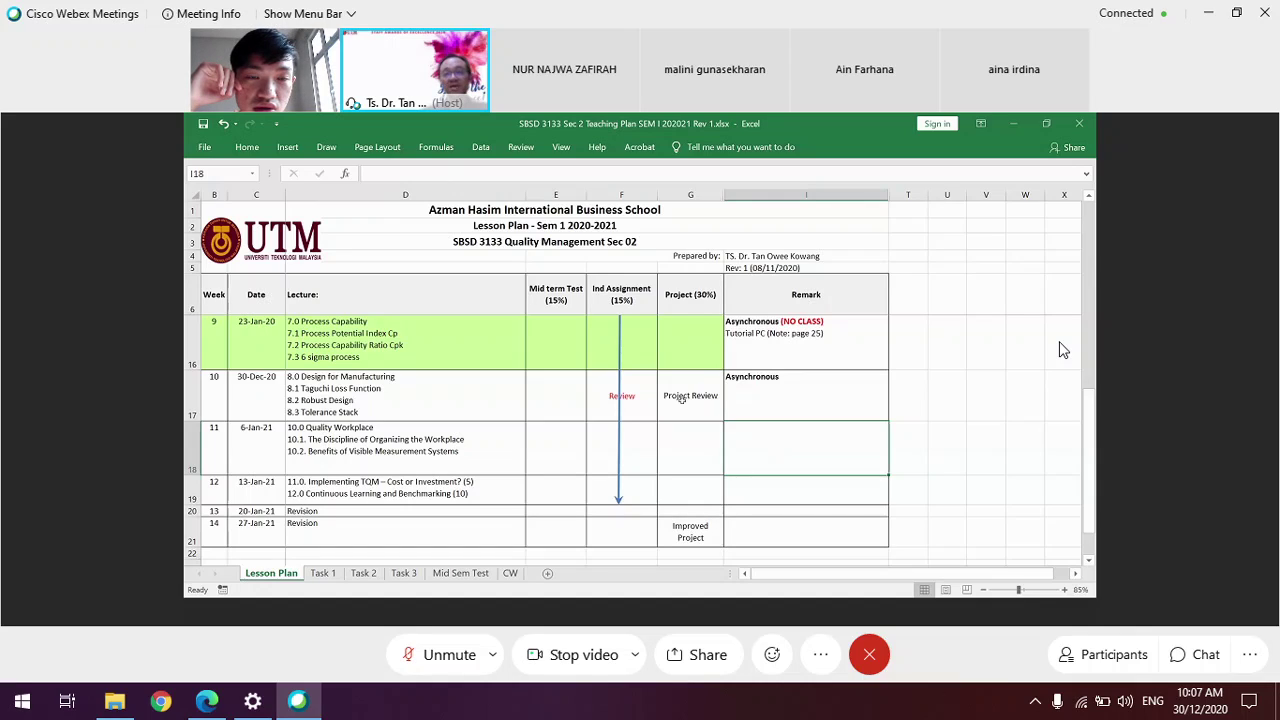
# - Fill cells G17 to G20 of the Project (30%) column in the Lesson Plan sheet with light green
pyautogui.moveTo(681, 397); pyautogui.dragTo(672, 511)
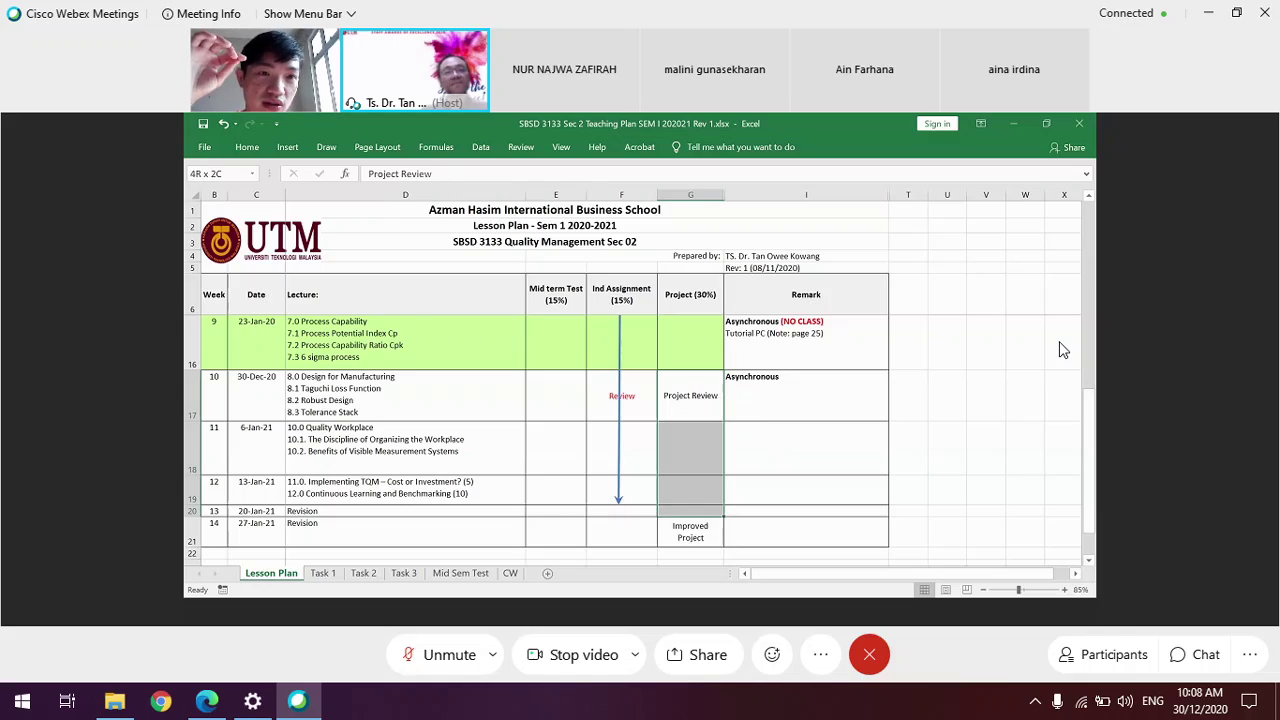
pyautogui.click(247, 147)
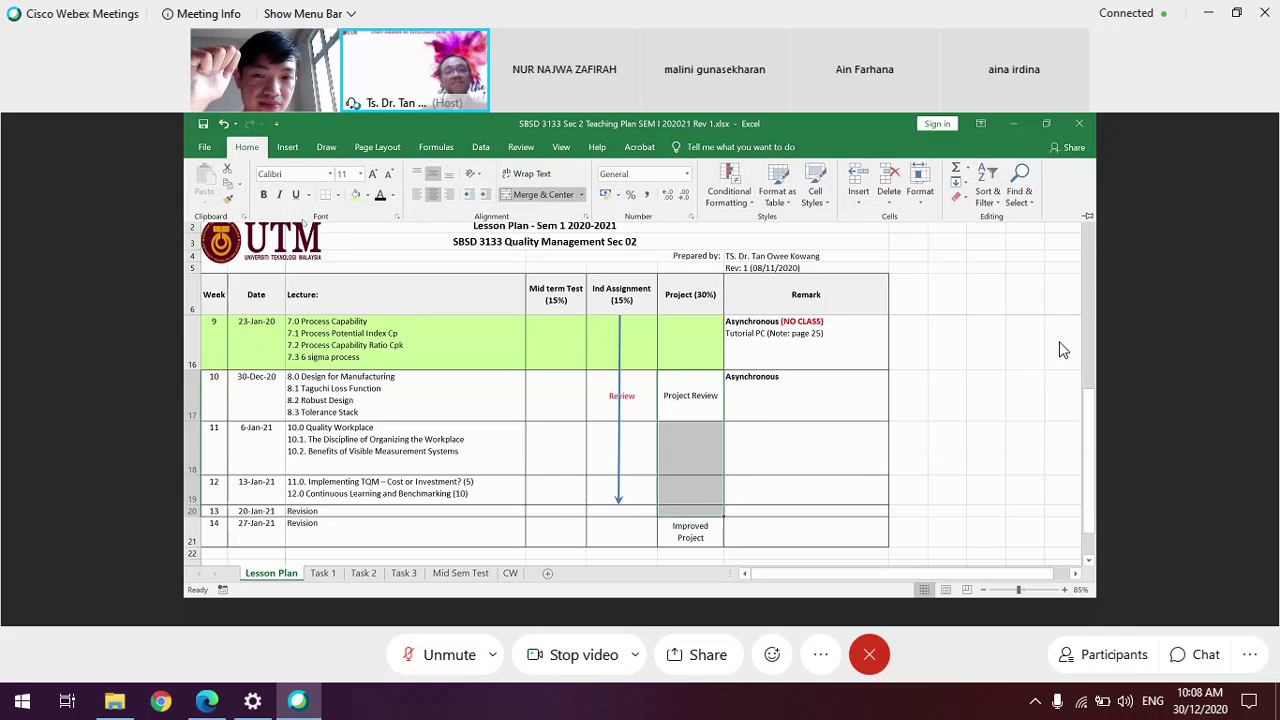
pyautogui.click(355, 194)
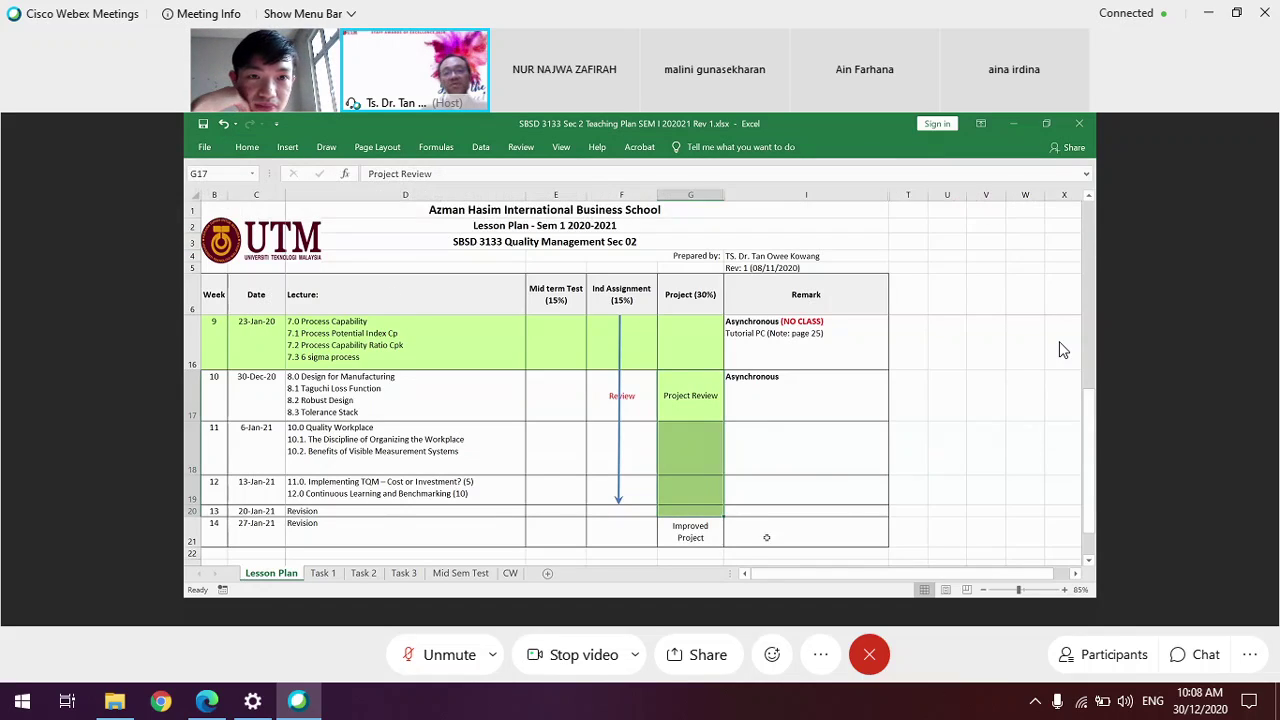
pyautogui.click(708, 531)
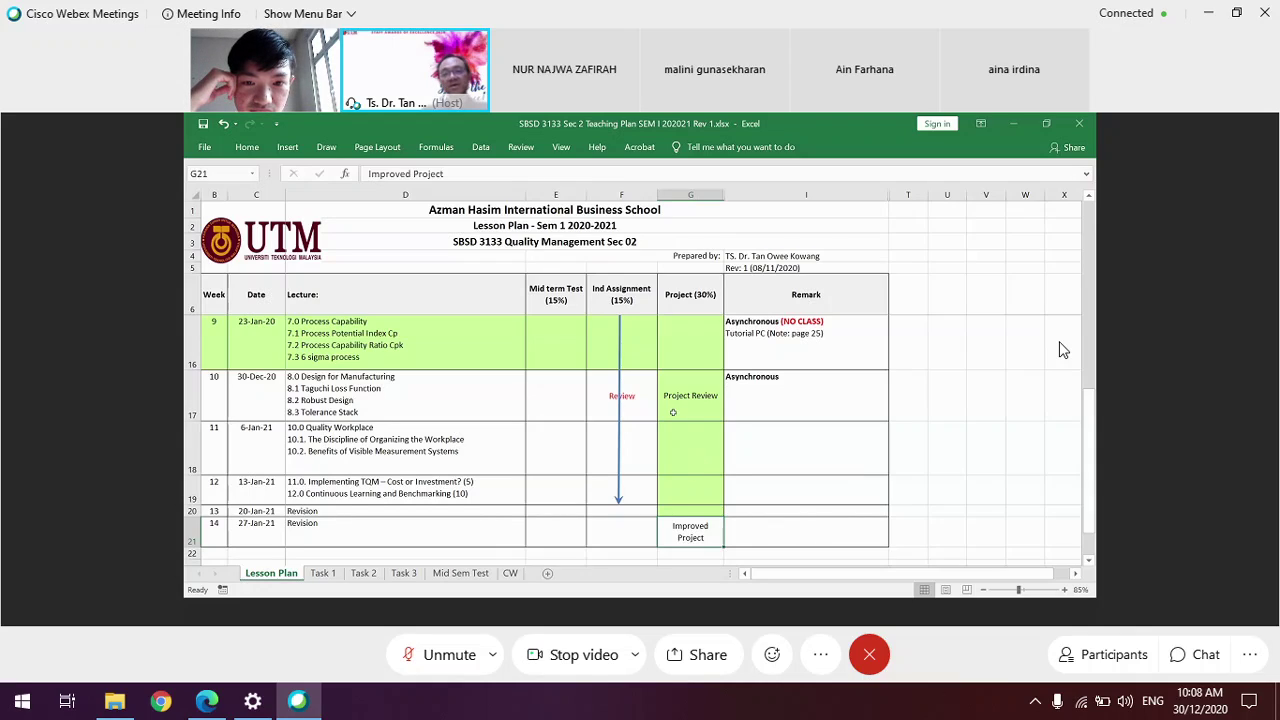
pyautogui.click(688, 490)
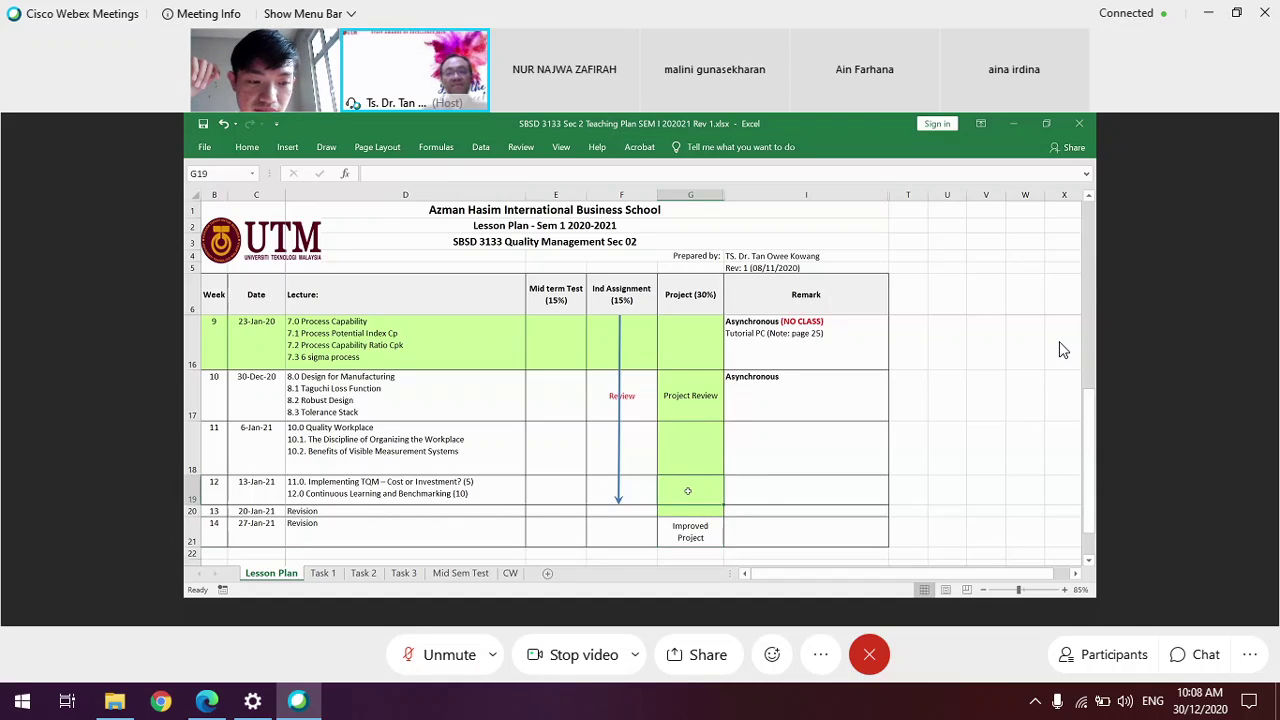
pyautogui.click(681, 526)
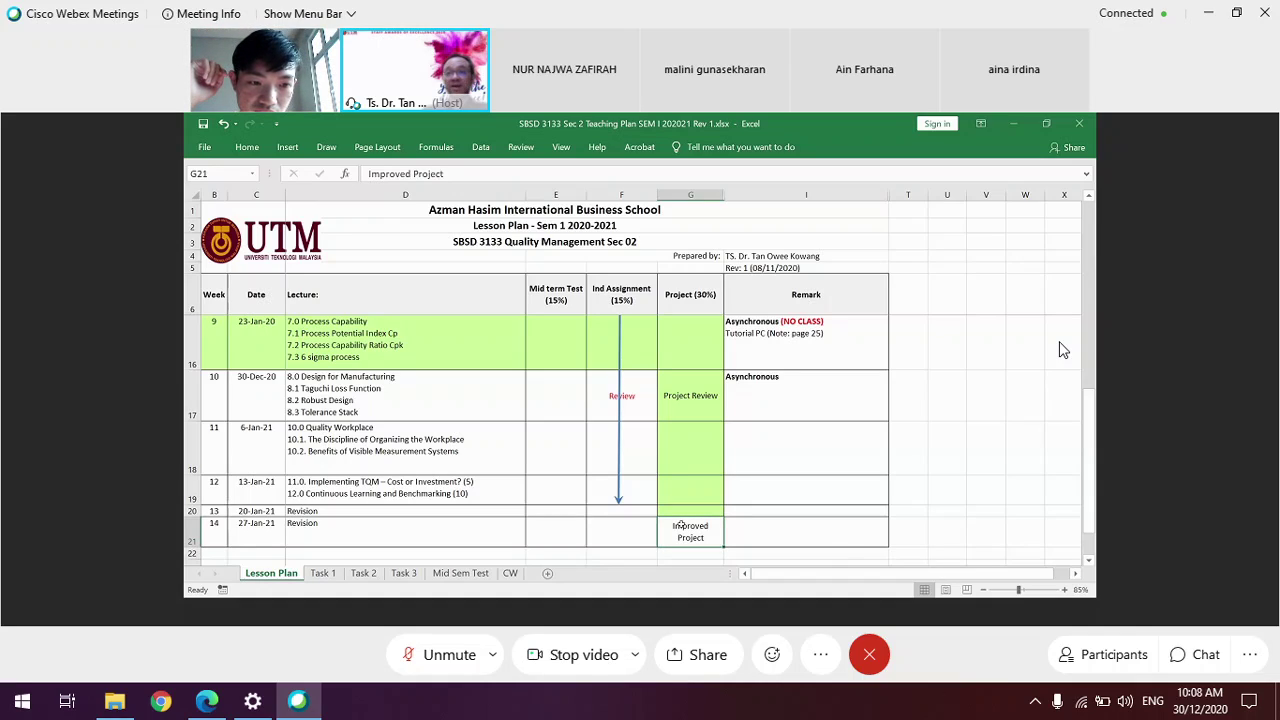
# - Unmute the microphone for each reply during the lesson plan and individual assignment discussion, muting it again after each one
pyautogui.click(421, 658)
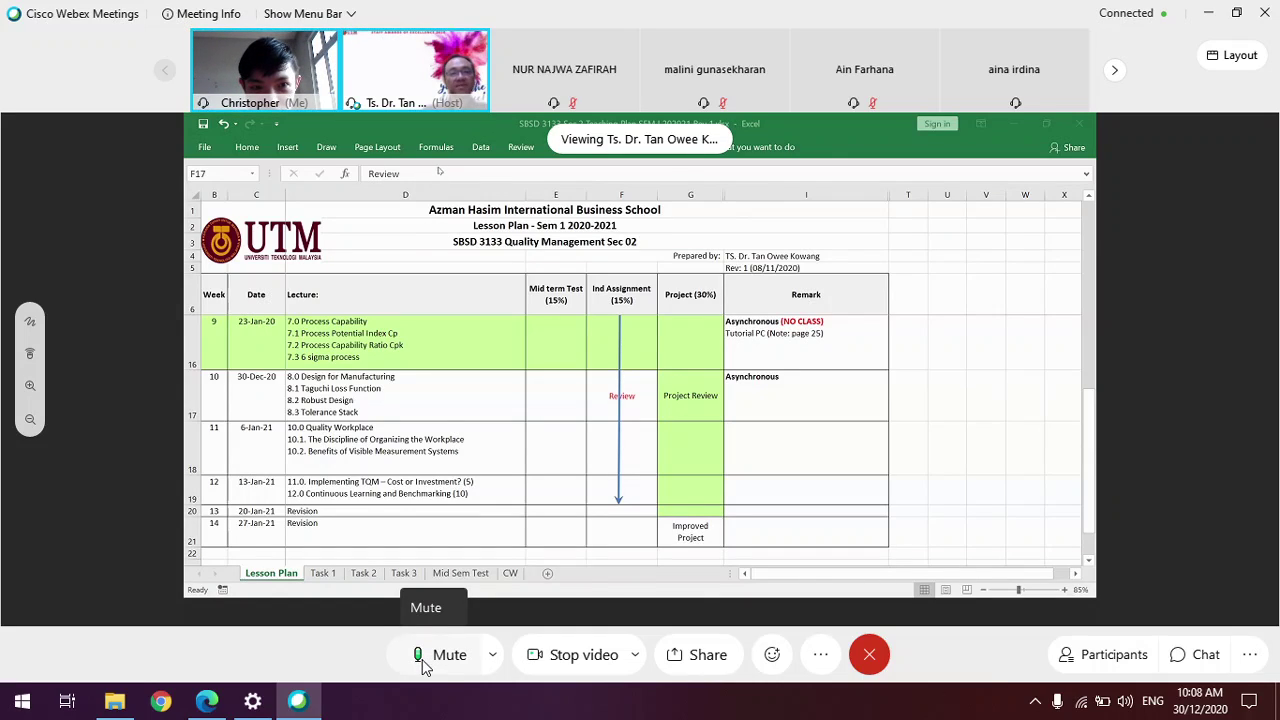
pyautogui.click(423, 666)
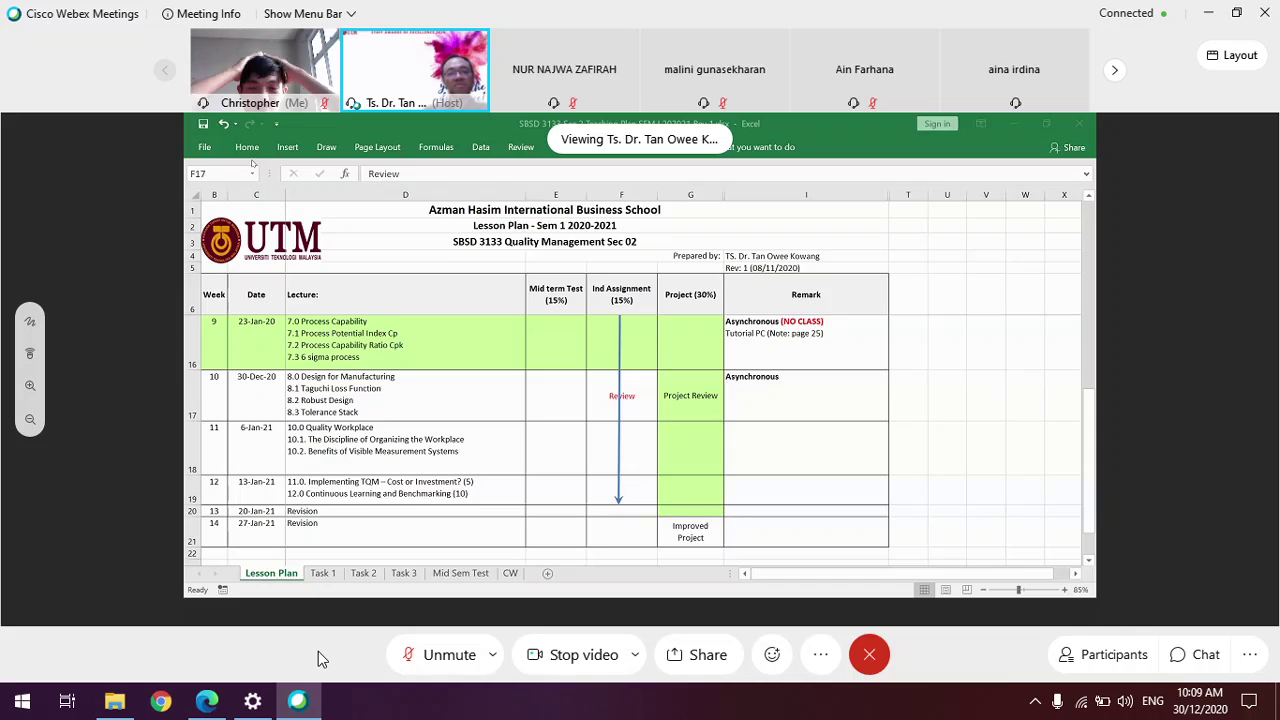
pyautogui.click(421, 664)
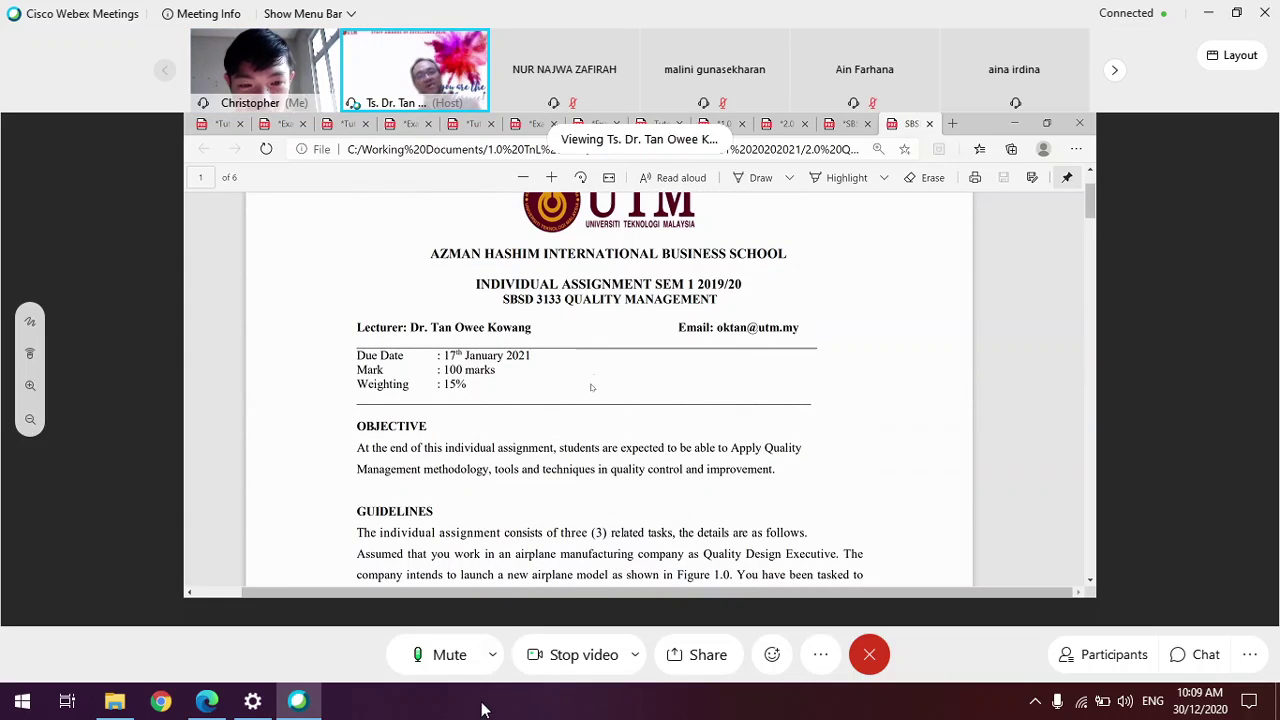
pyautogui.click(459, 668)
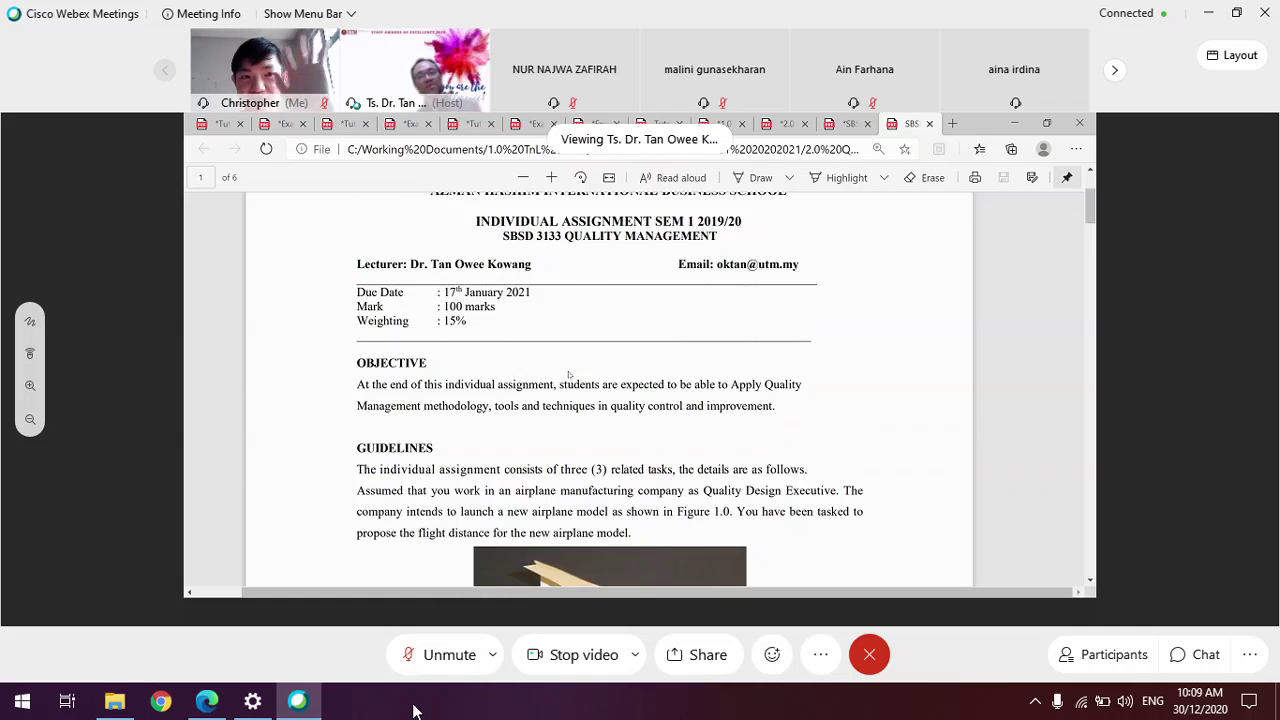
pyautogui.click(448, 655)
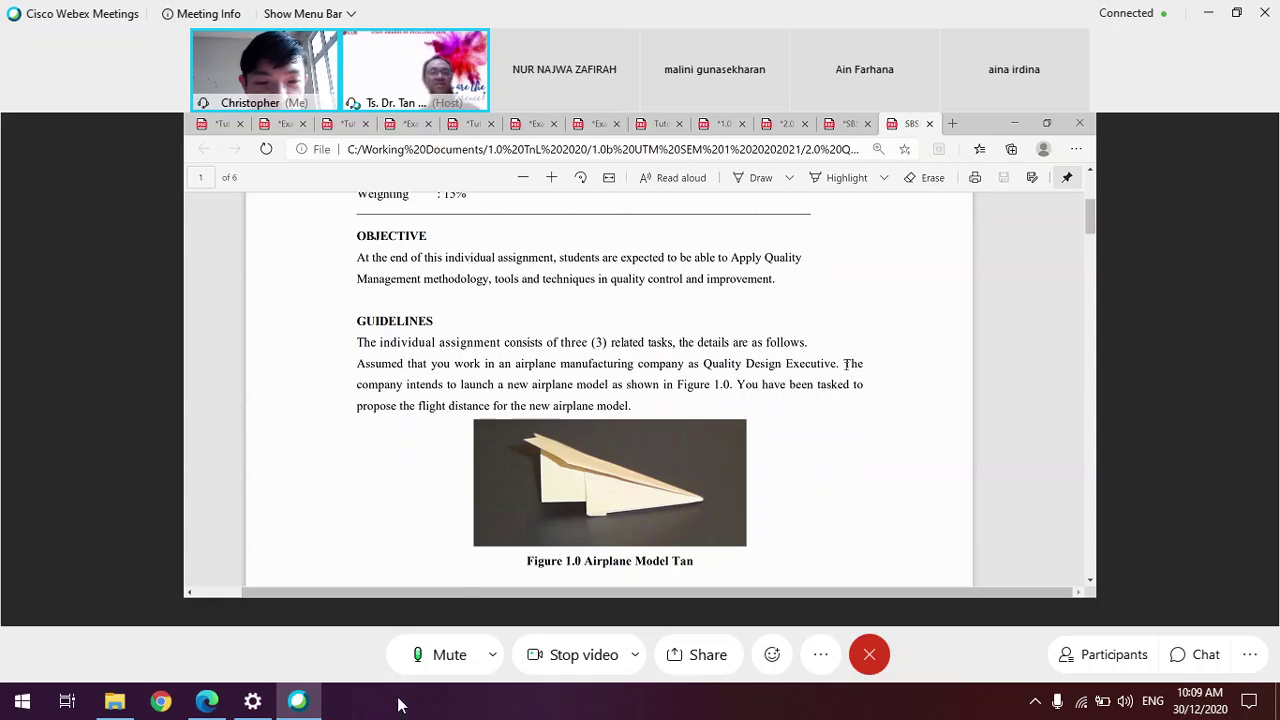
pyautogui.click(435, 656)
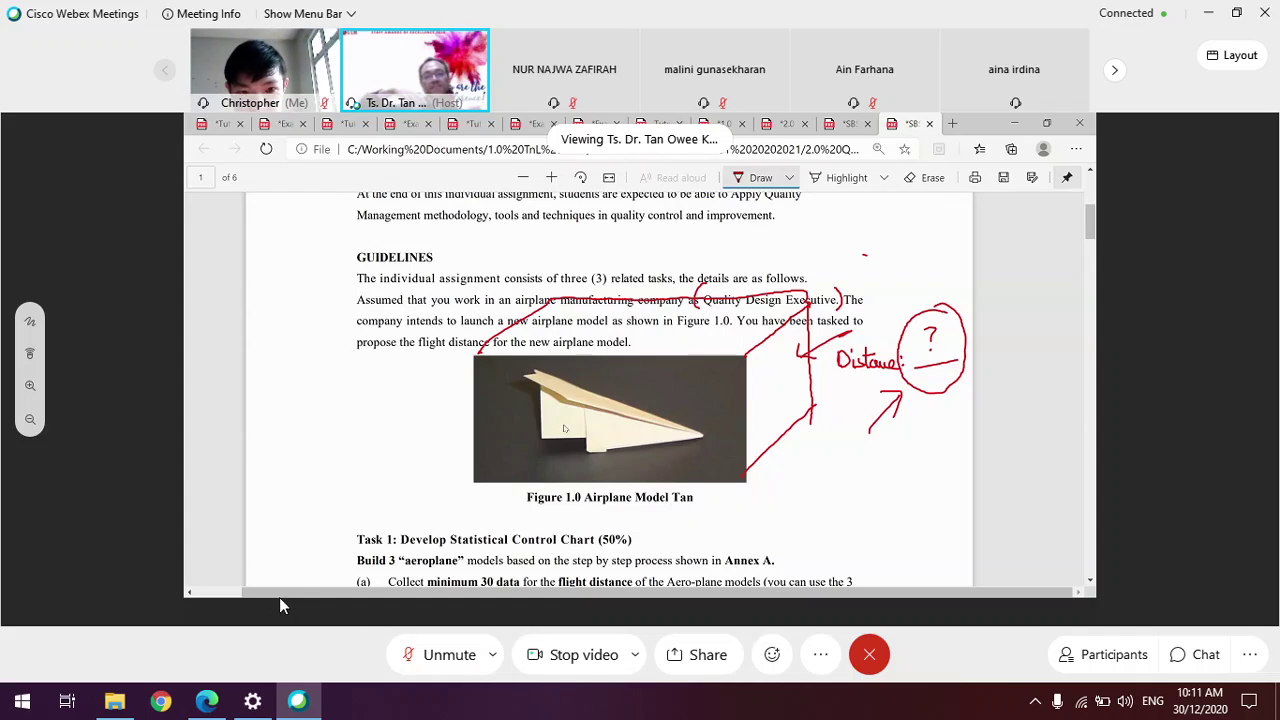
pyautogui.click(442, 654)
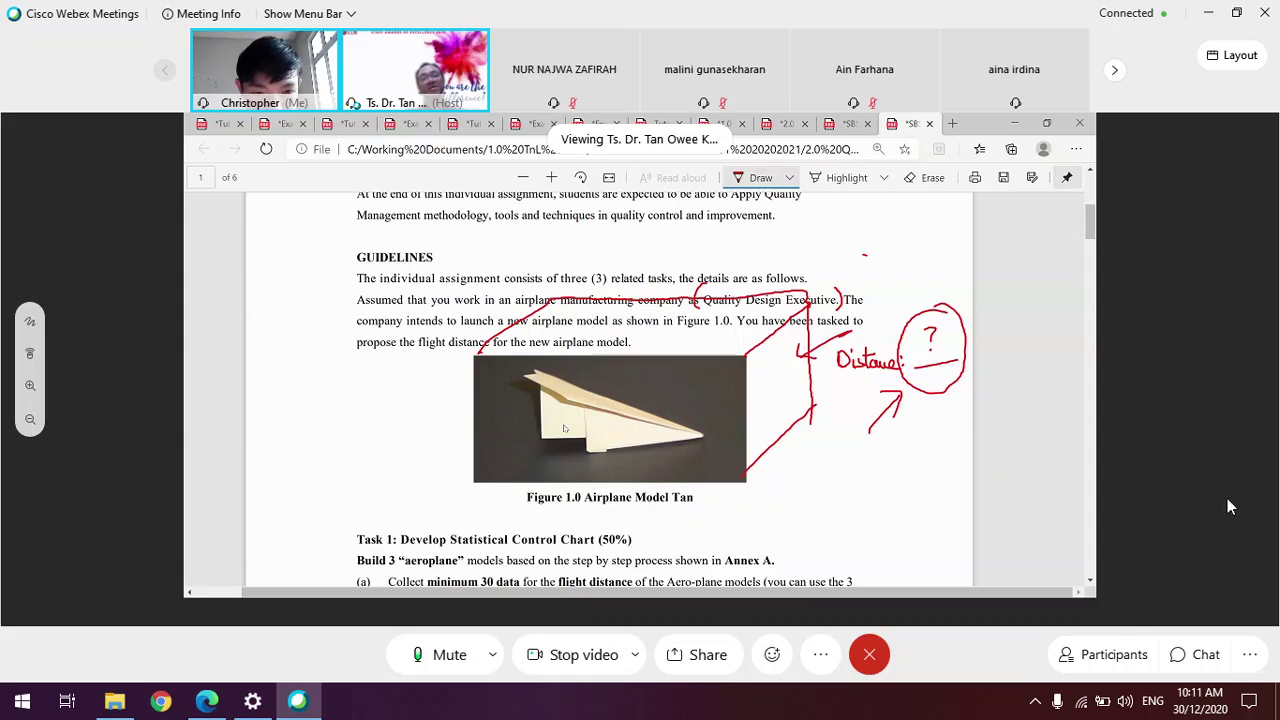
pyautogui.click(403, 668)
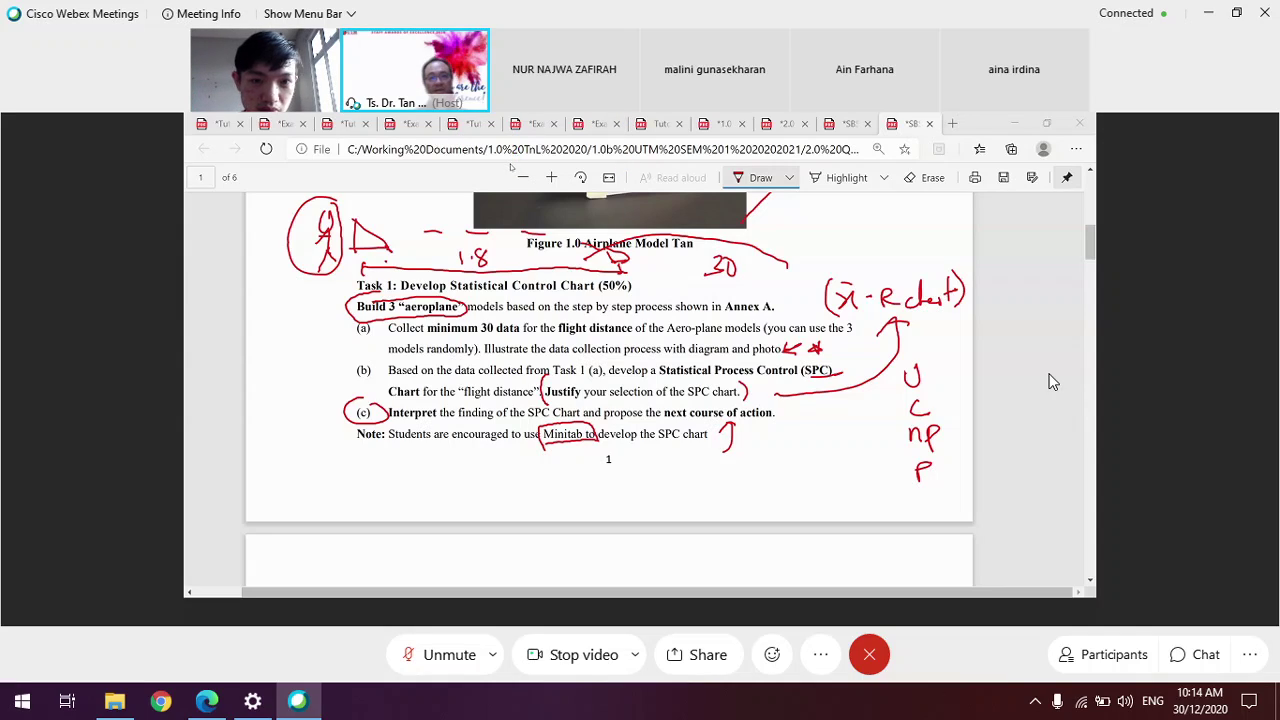
# - Unmute the microphone for each reply during the control chart discussion, muting it again after each one
pyautogui.click(457, 652)
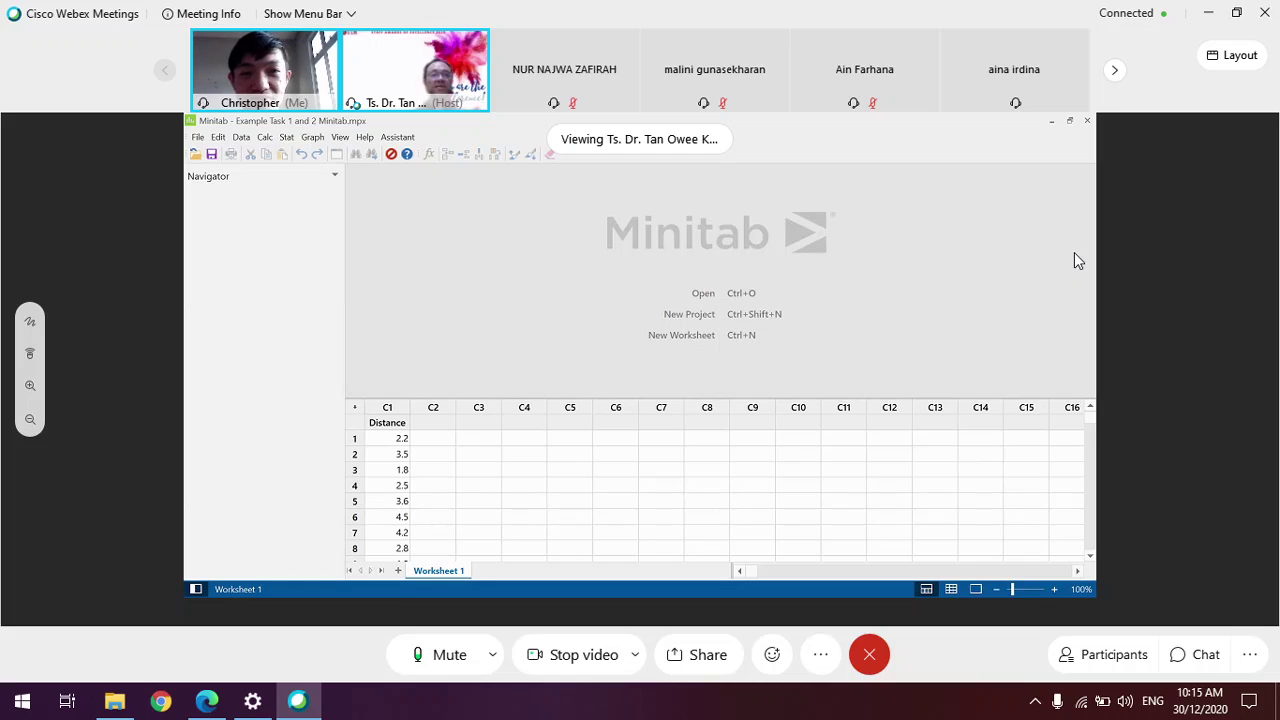
pyautogui.click(420, 664)
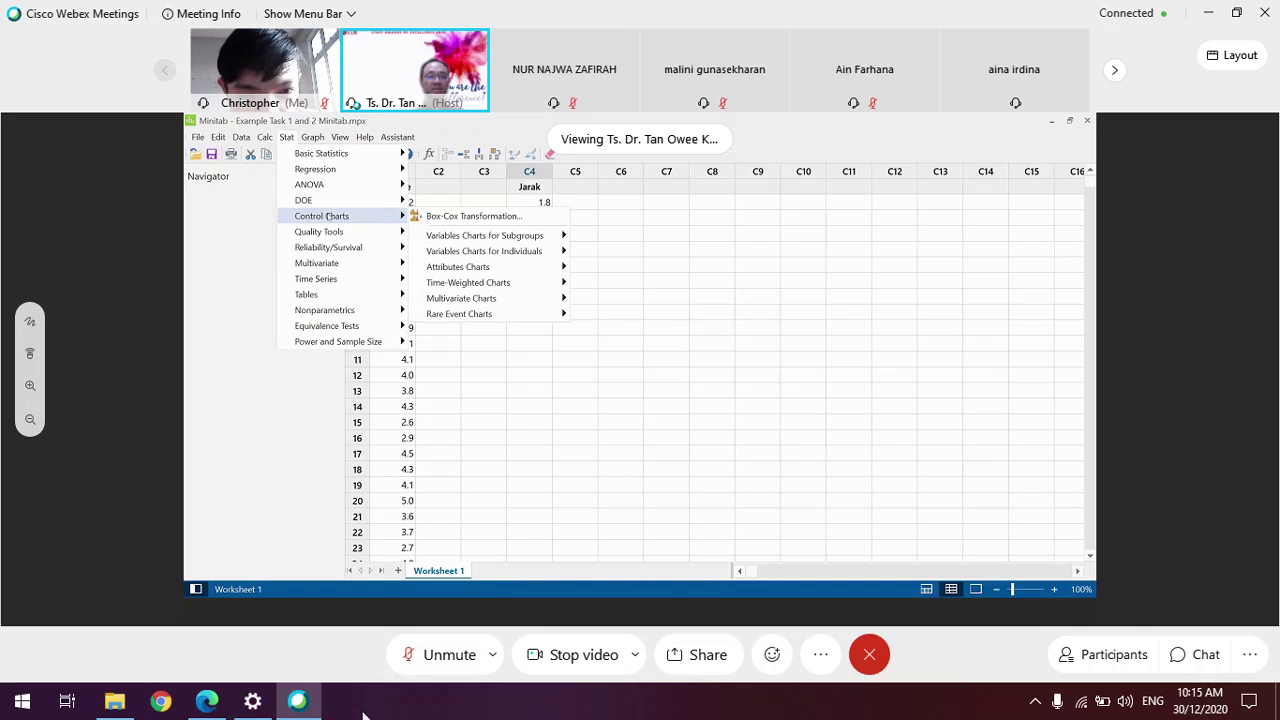
pyautogui.click(415, 661)
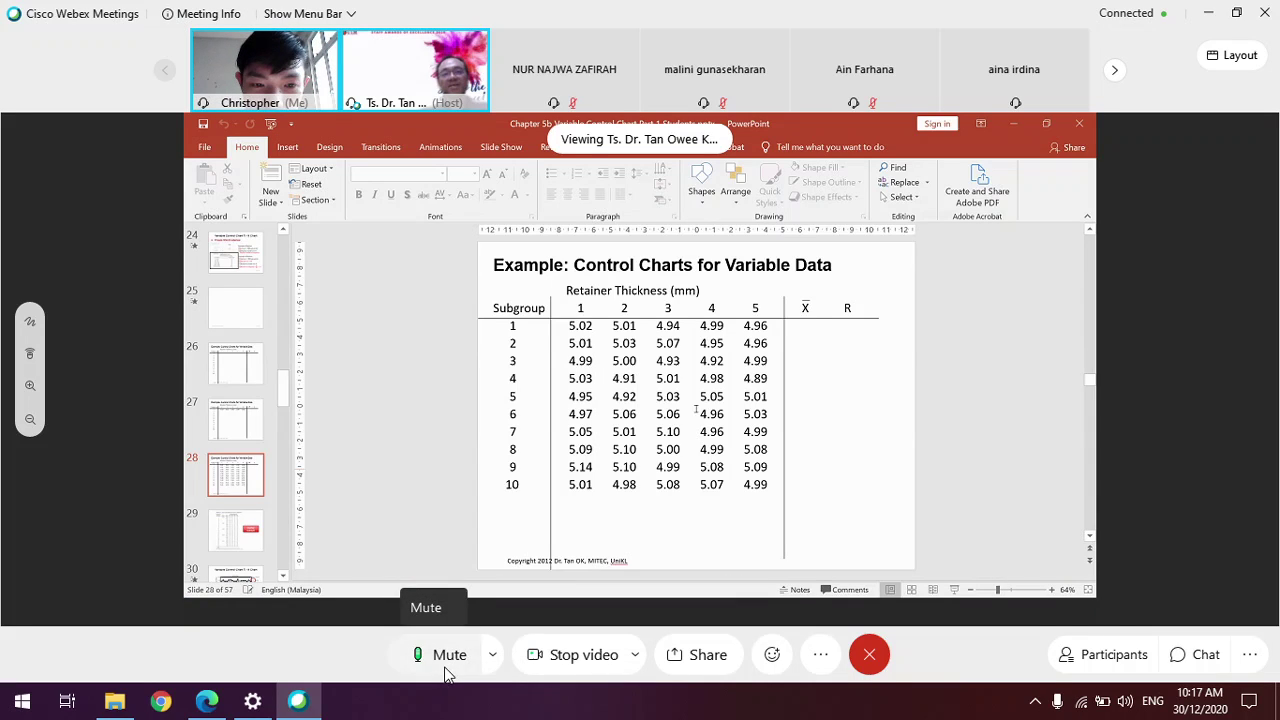
pyautogui.click(445, 664)
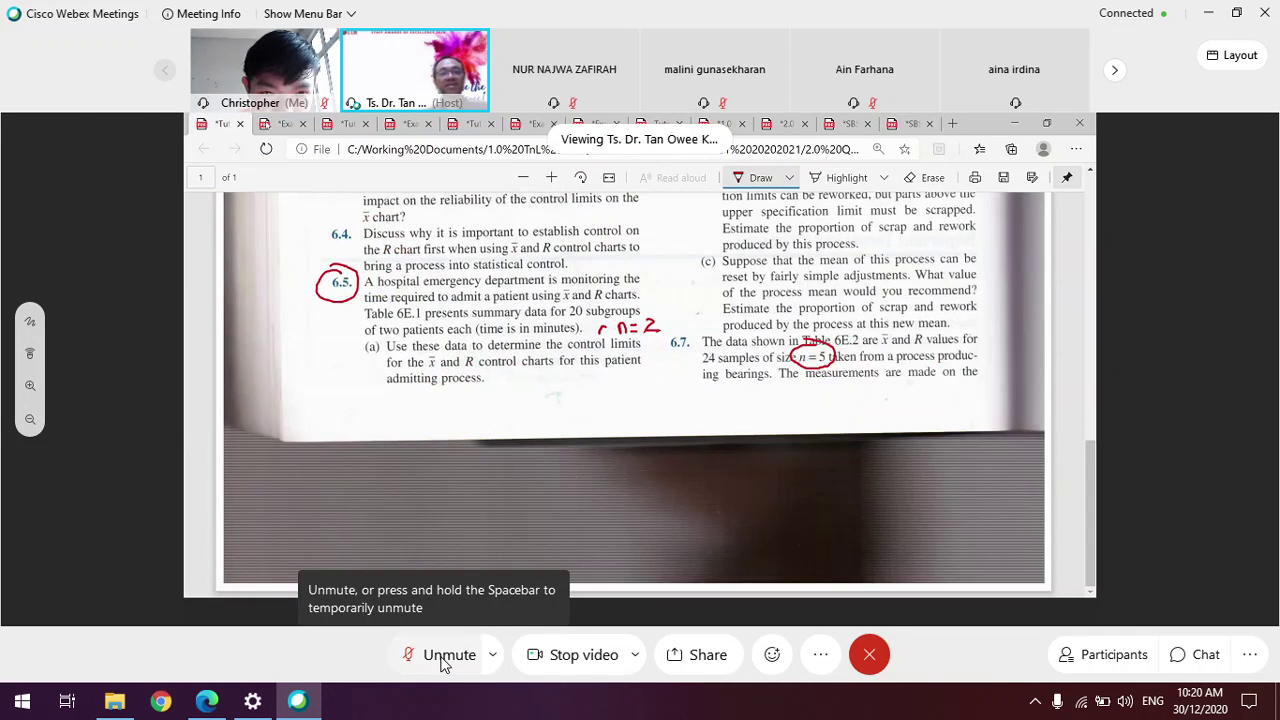
pyautogui.click(445, 660)
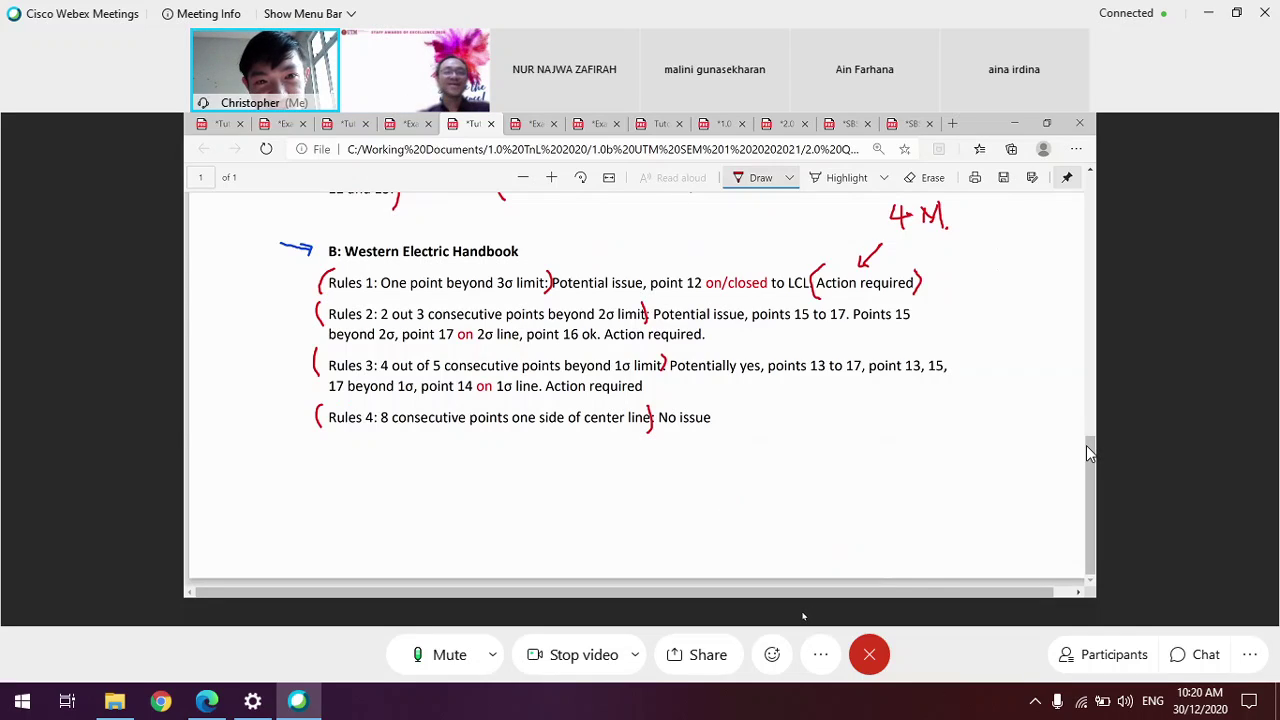
pyautogui.click(440, 668)
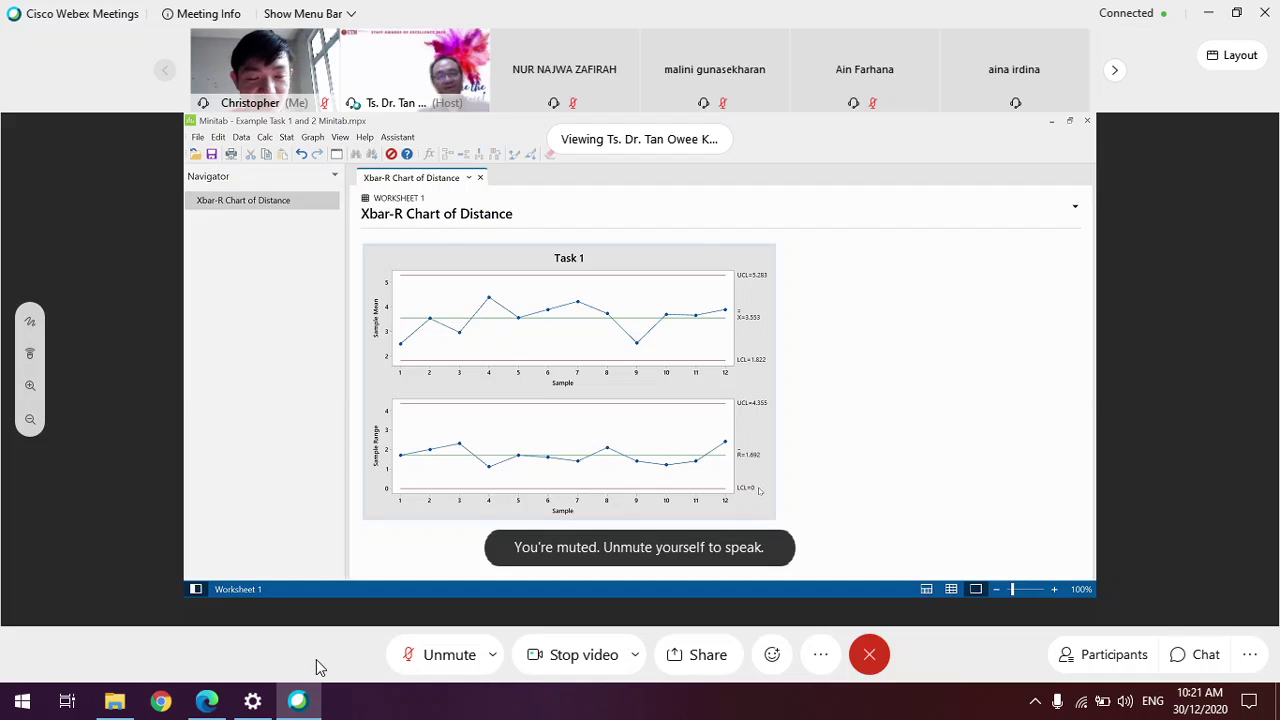
pyautogui.click(428, 657)
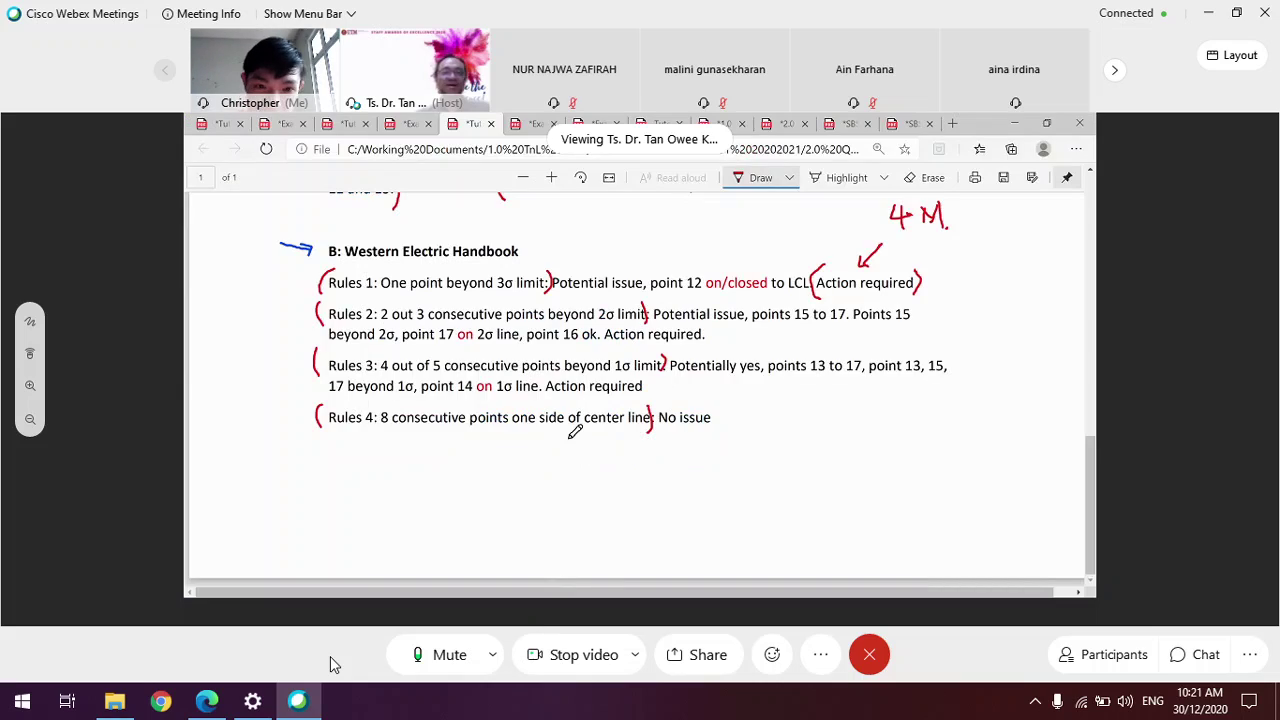
pyautogui.click(416, 655)
pyautogui.moveTo(290, 697)
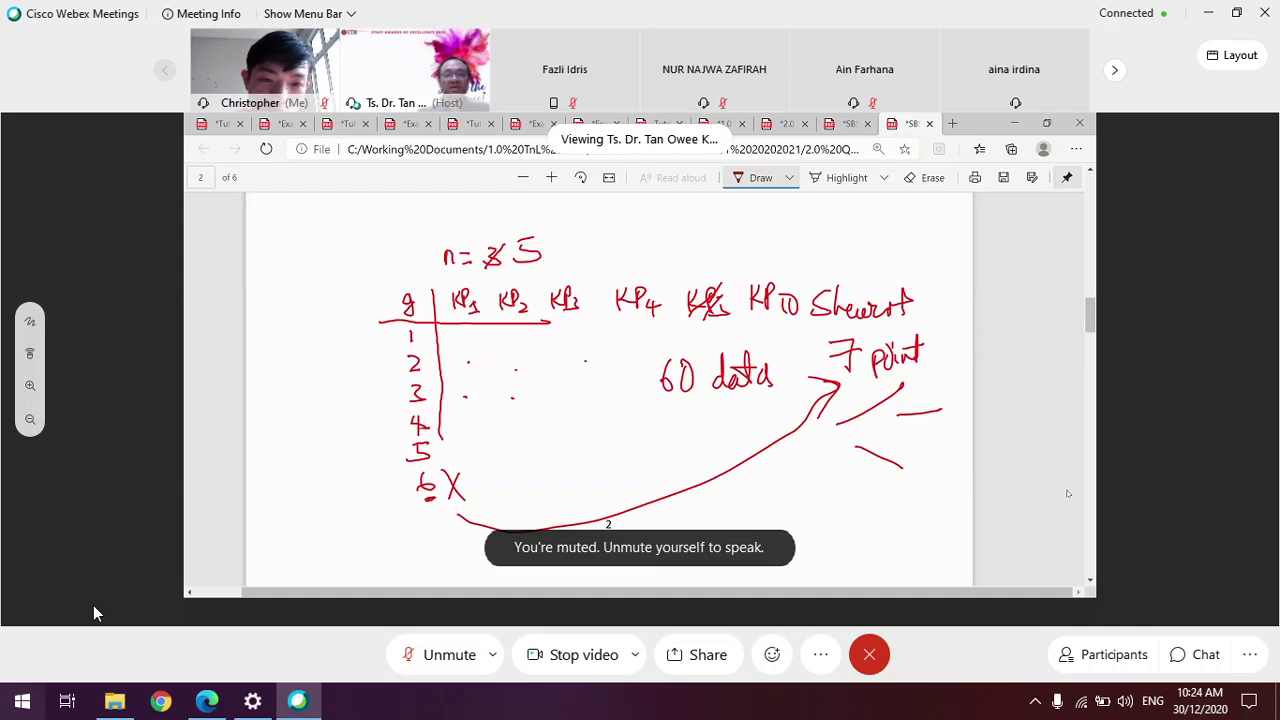
pyautogui.click(430, 655)
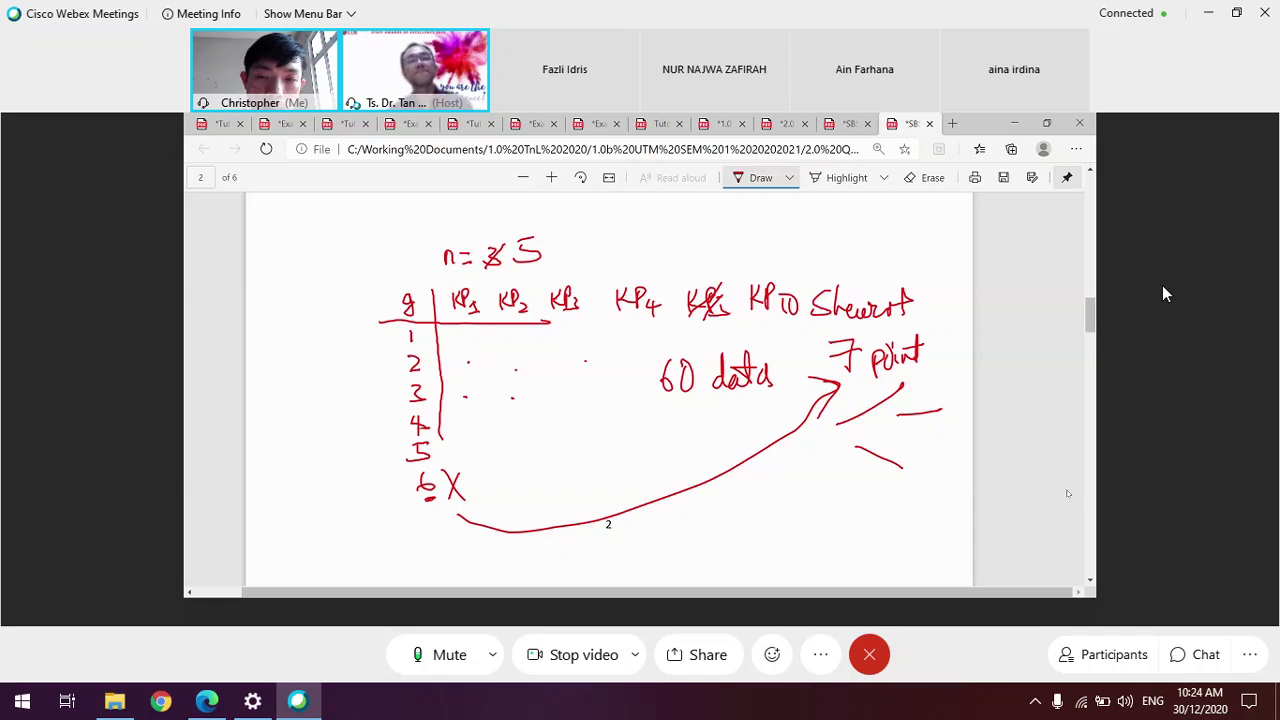
pyautogui.click(443, 656)
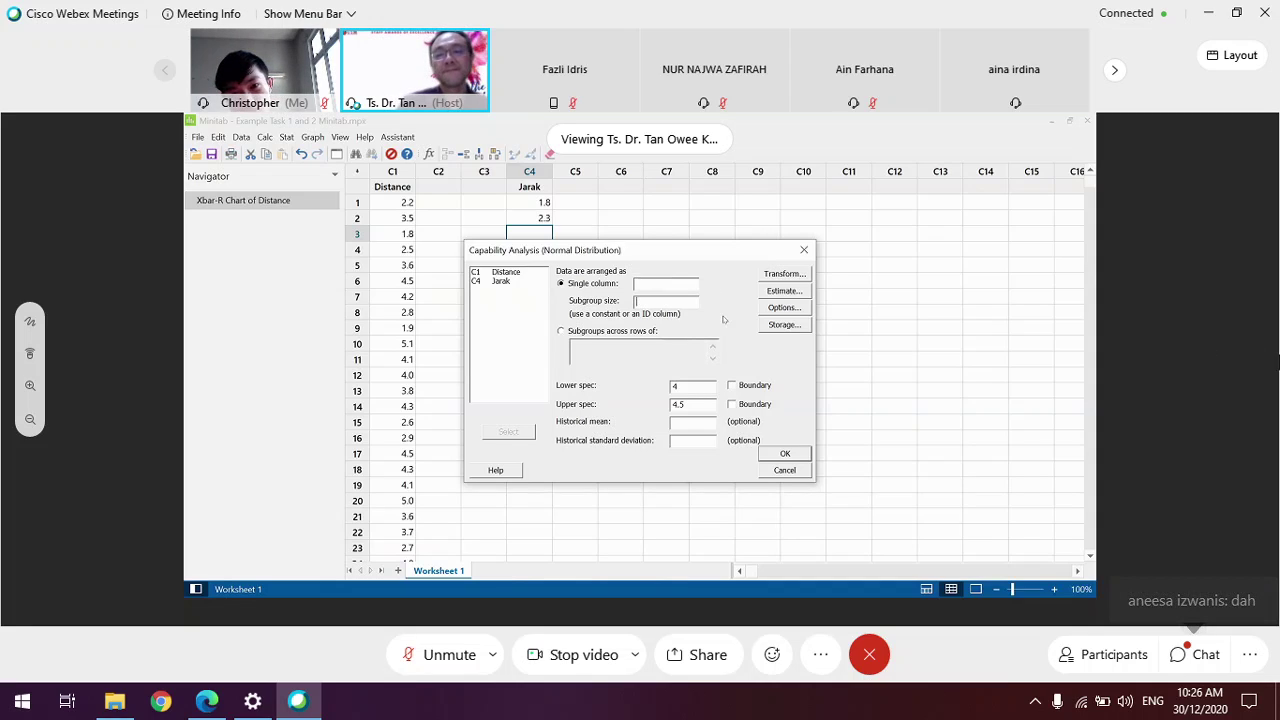
# - Open the meeting chat to read the new message, and hide the chat panel again
pyautogui.click(1191, 595)
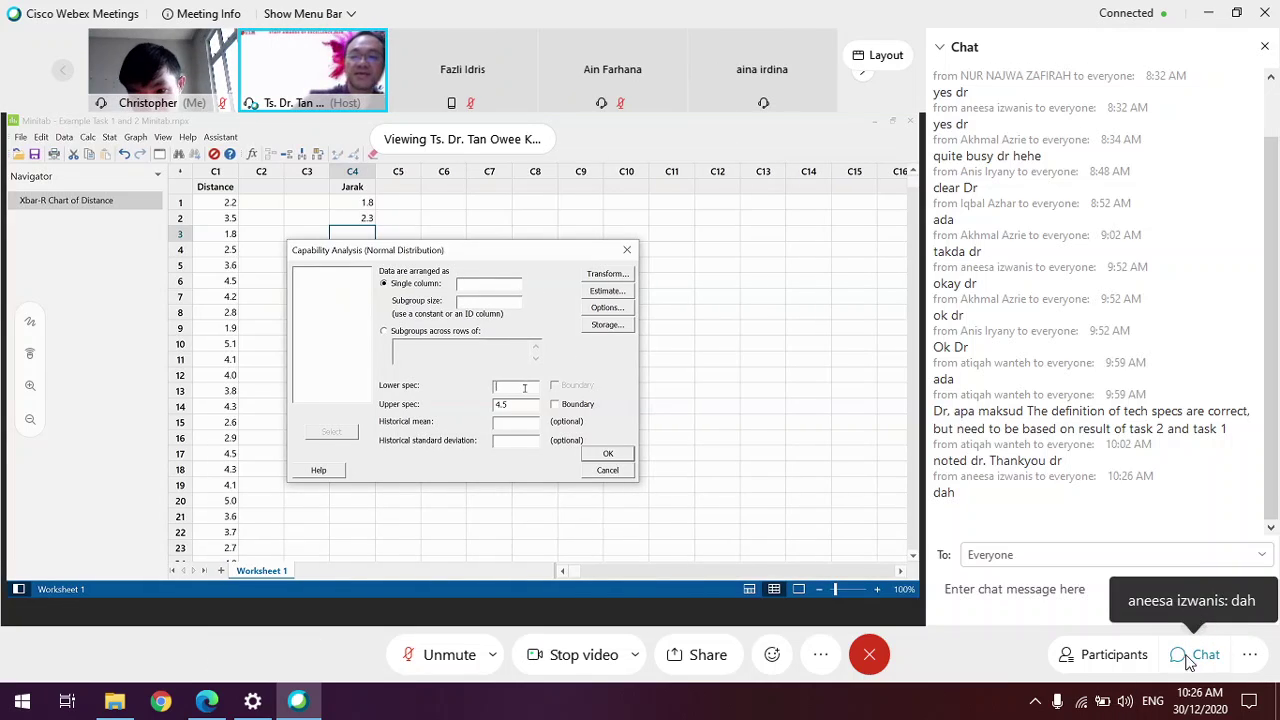
pyautogui.click(1195, 654)
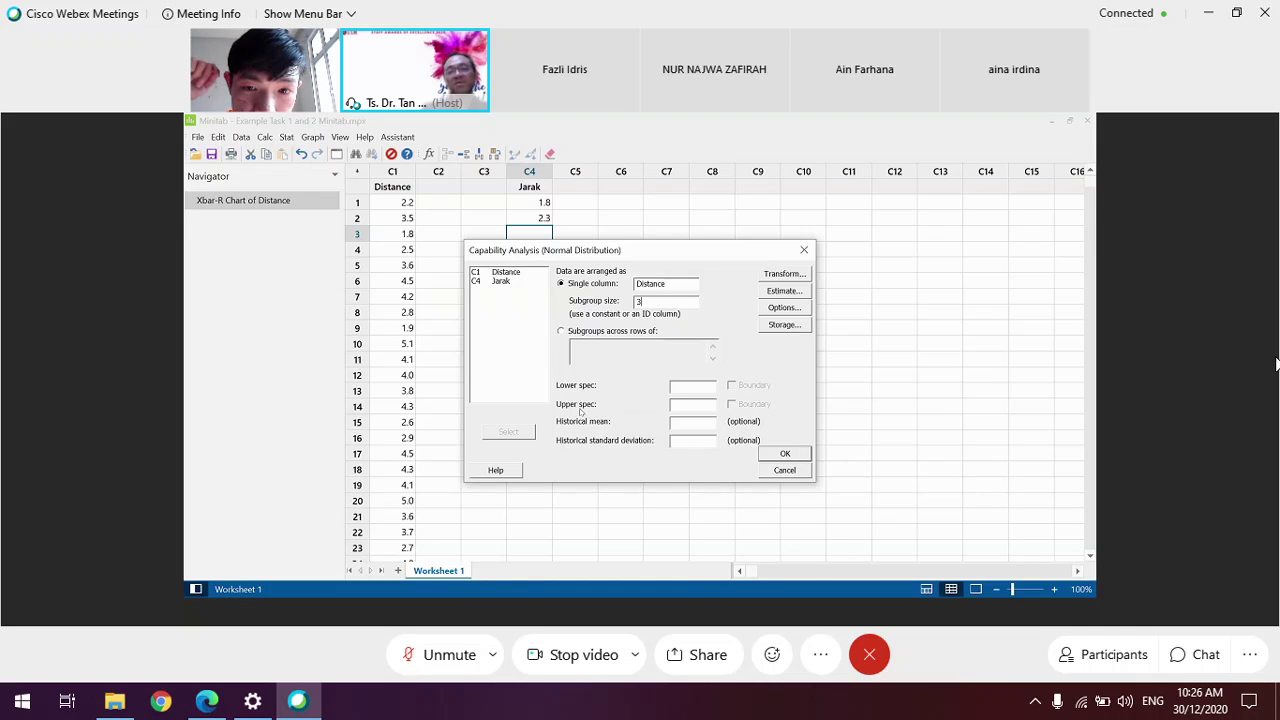
# - Set the lower spec to 4 and the upper spec to 4.5 in the normal capability analysis of the Distance column
pyautogui.click(682, 386)
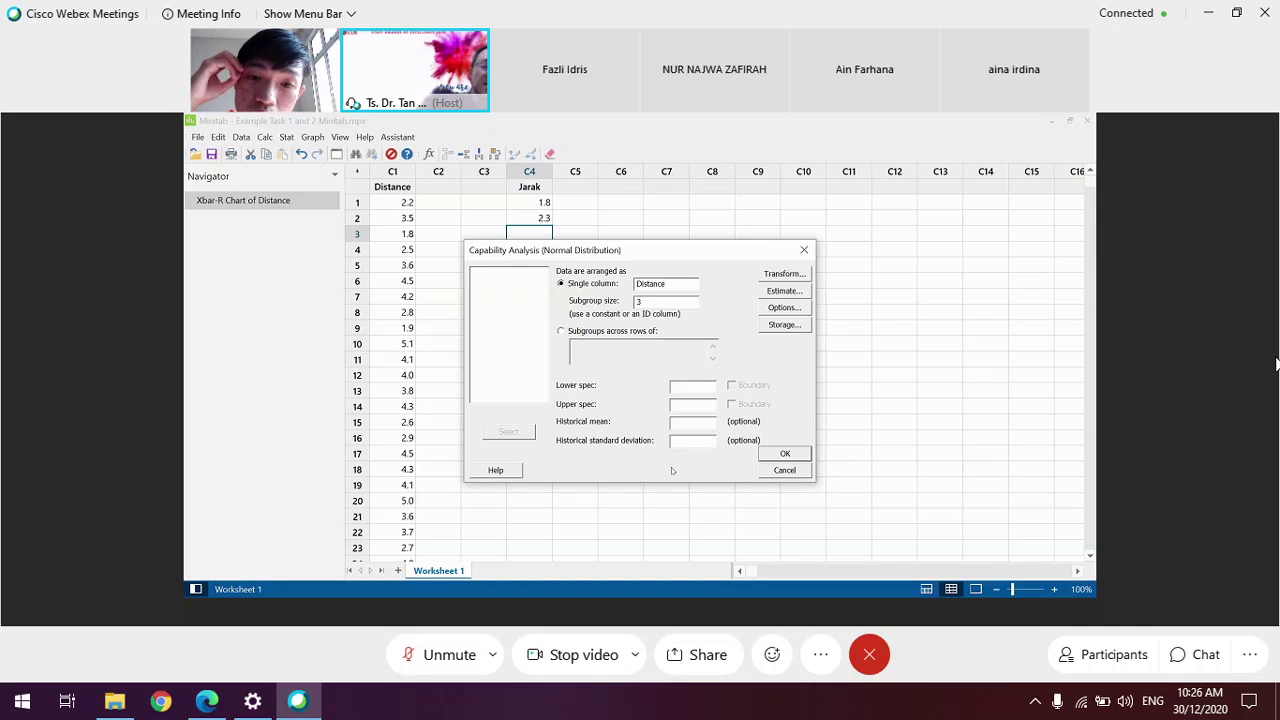
pyautogui.write('4')
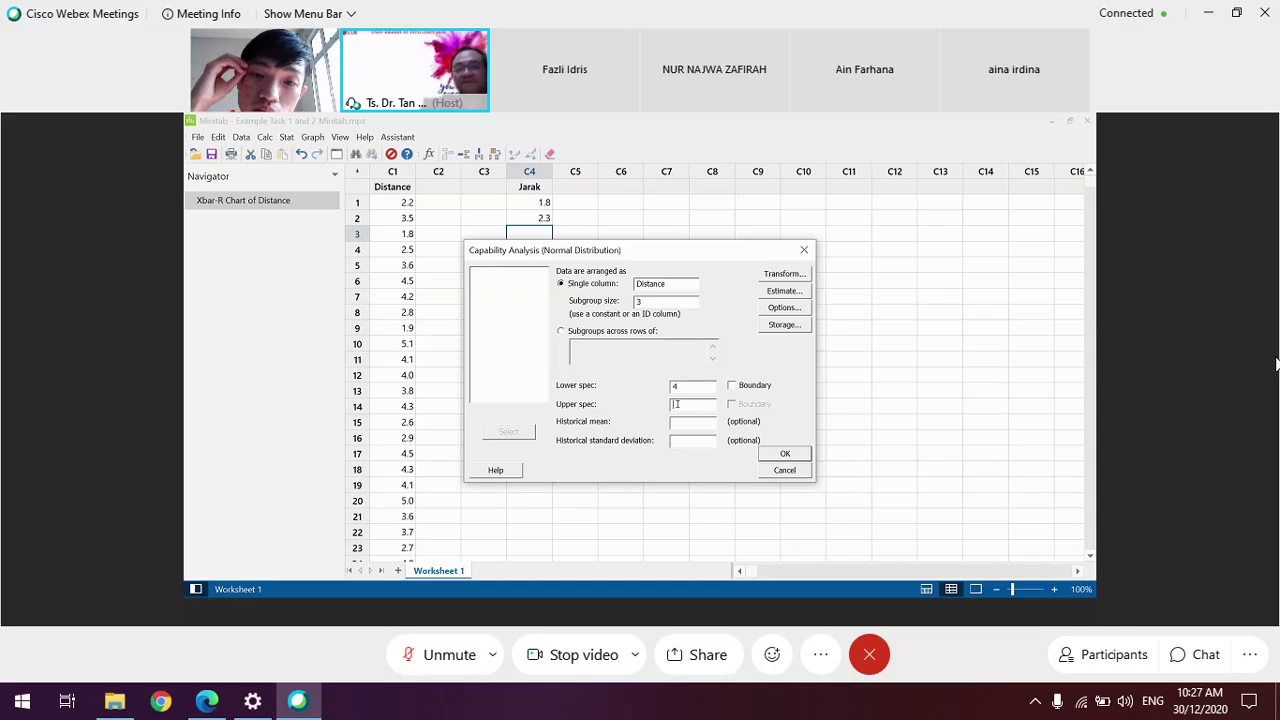
pyautogui.write('4')
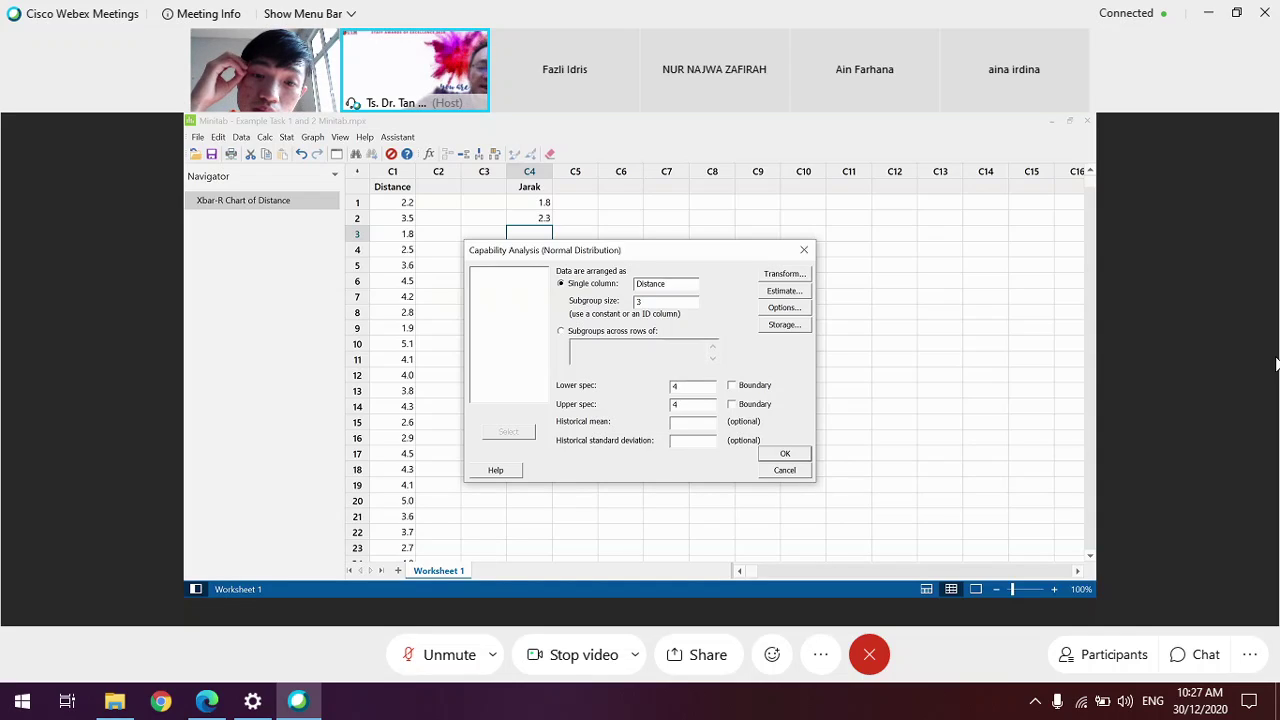
pyautogui.write('.5')
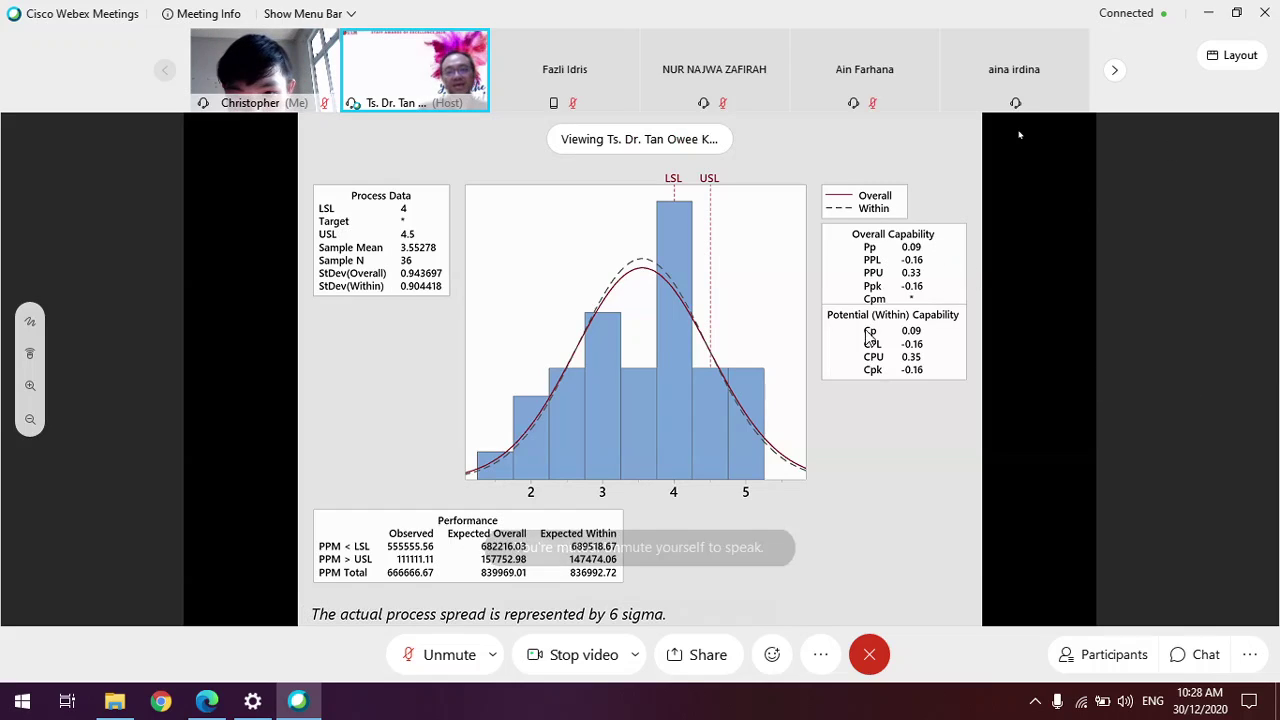
# - Unmute the microphone to speak about the process capability chart, and mute it again
pyautogui.click(424, 664)
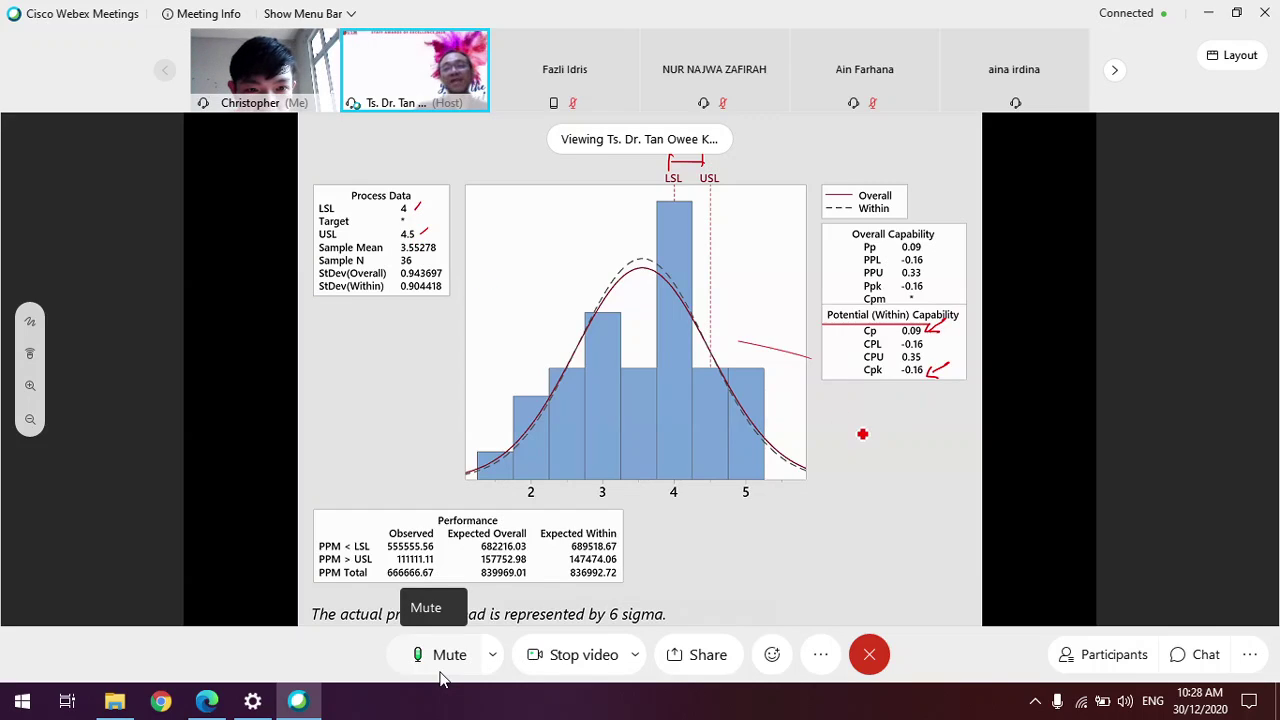
pyautogui.click(440, 672)
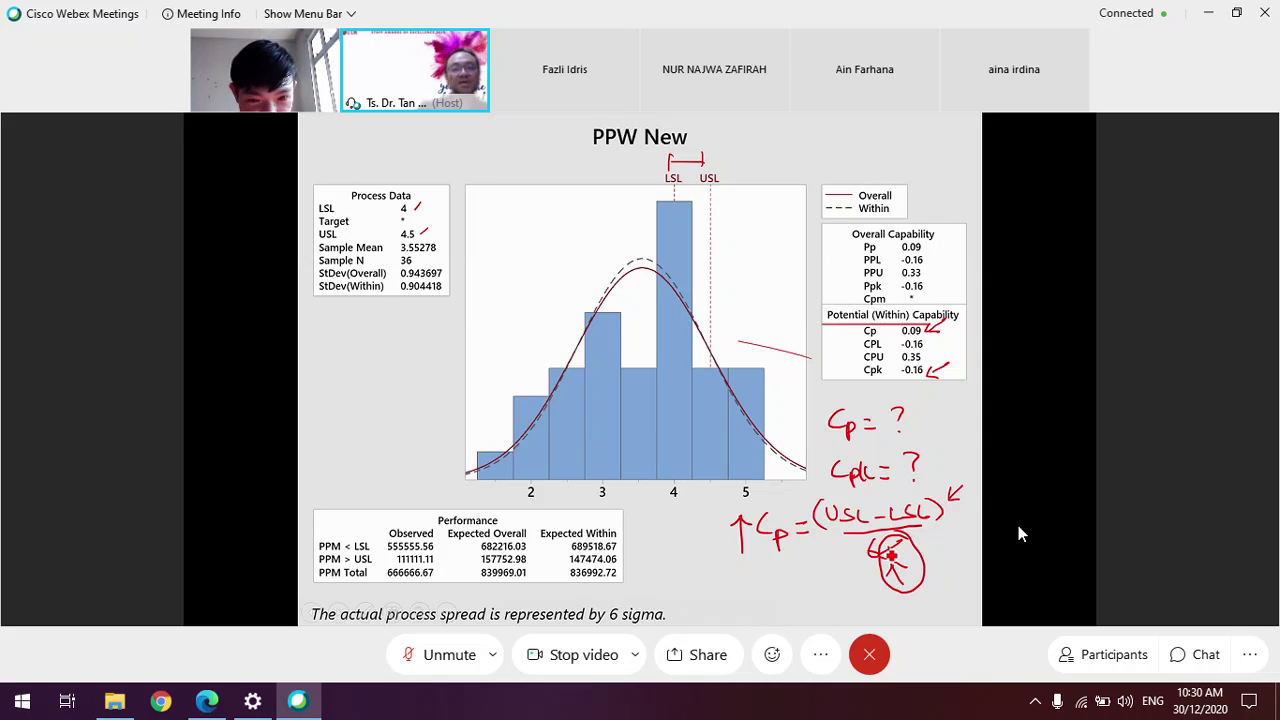
# - Unmute the microphone for each reply about the PPW New chart and Cp formula slide, muting it again after each one
pyautogui.click(451, 656)
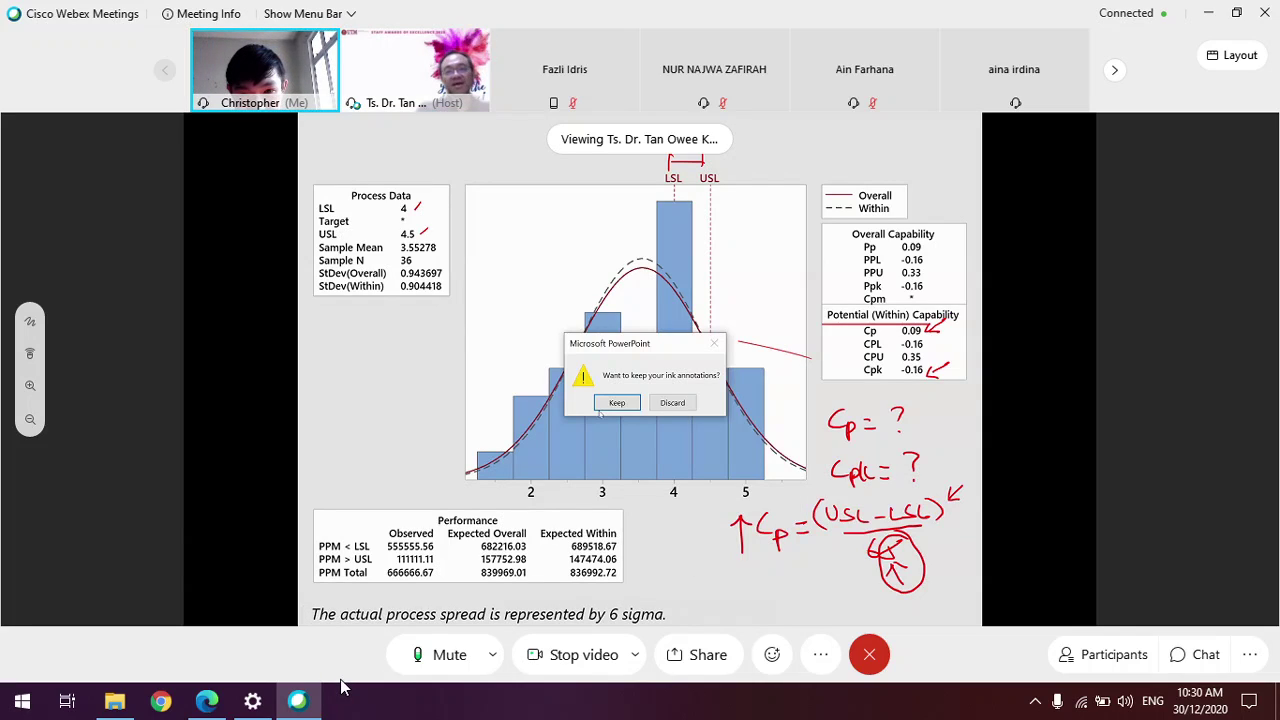
pyautogui.moveTo(318, 697)
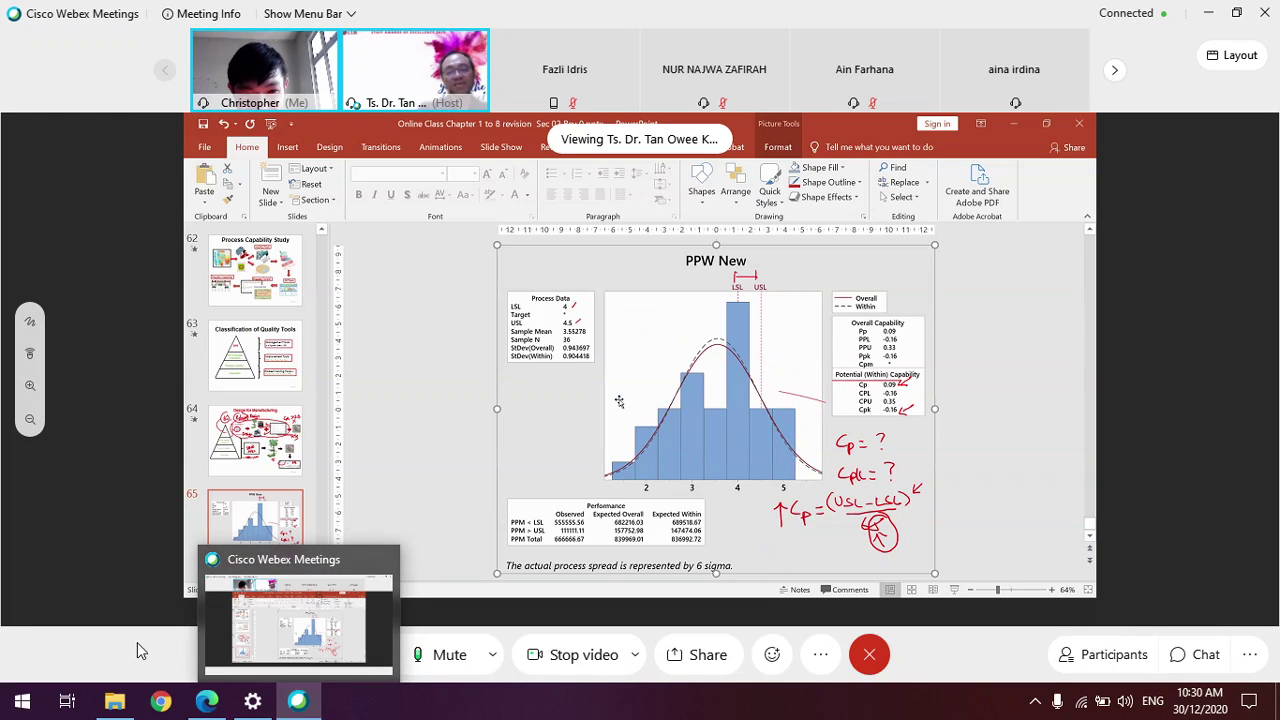
pyautogui.click(440, 660)
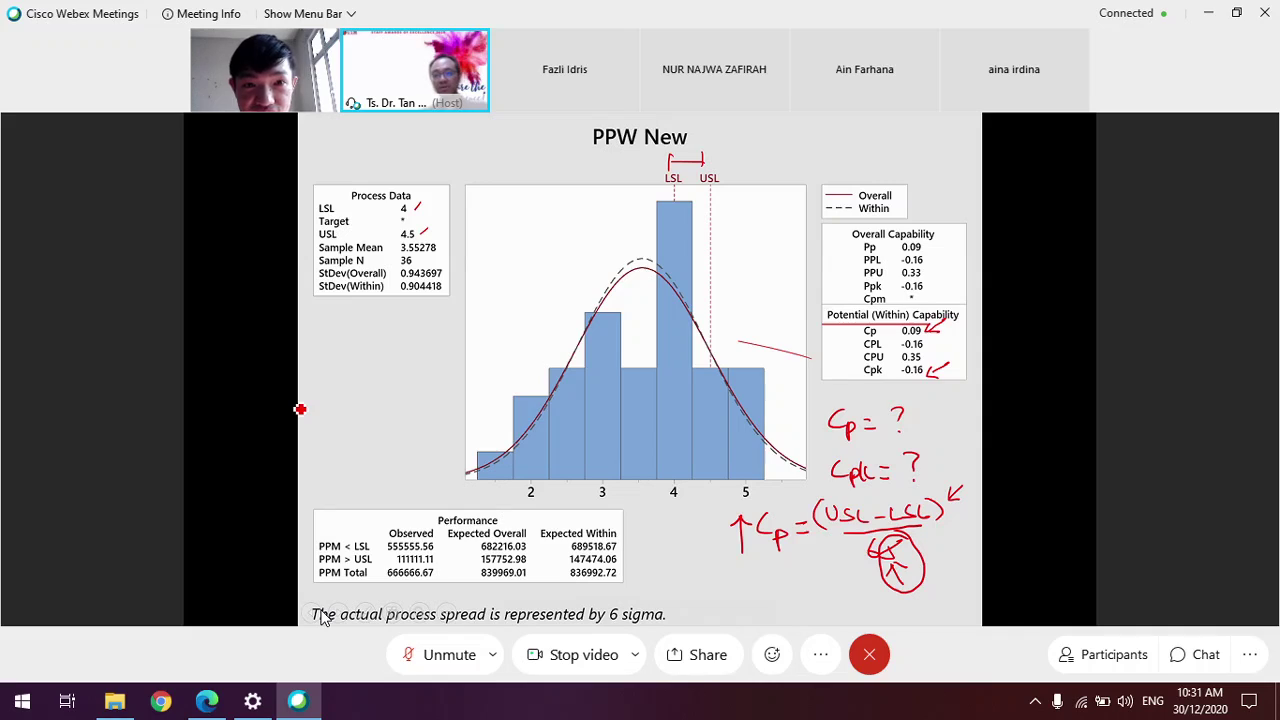
pyautogui.click(465, 662)
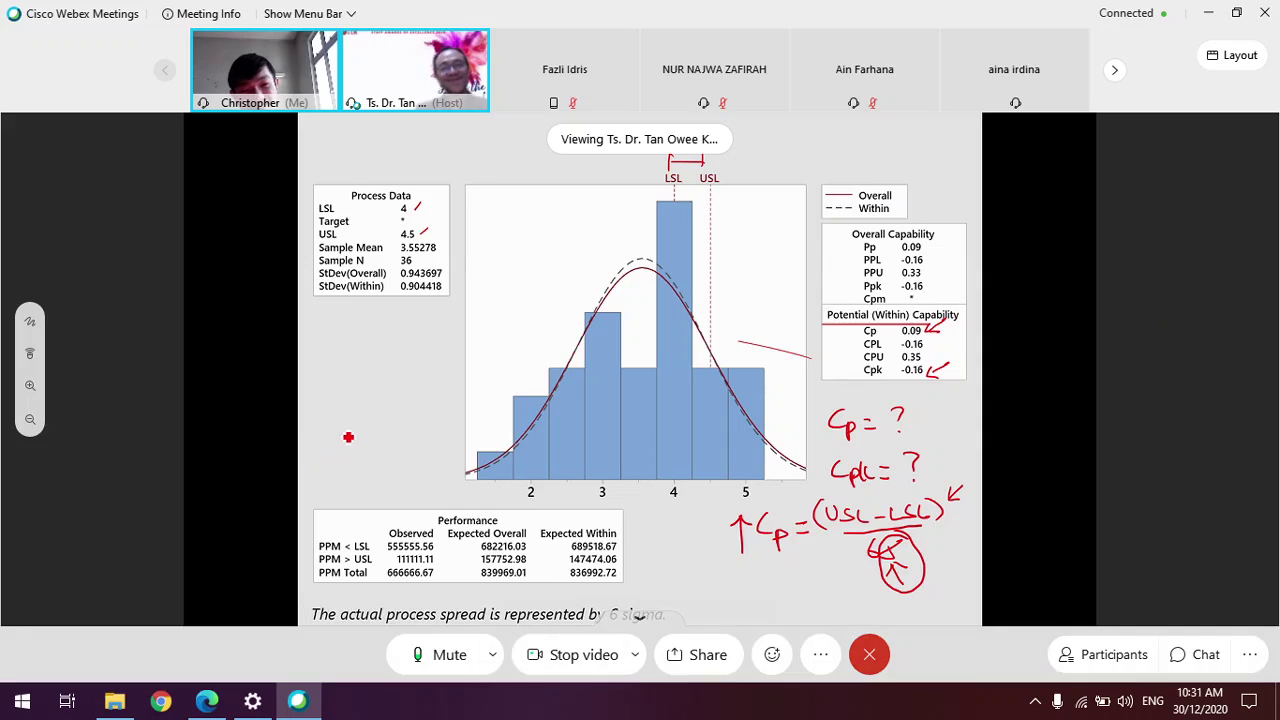
pyautogui.click(428, 660)
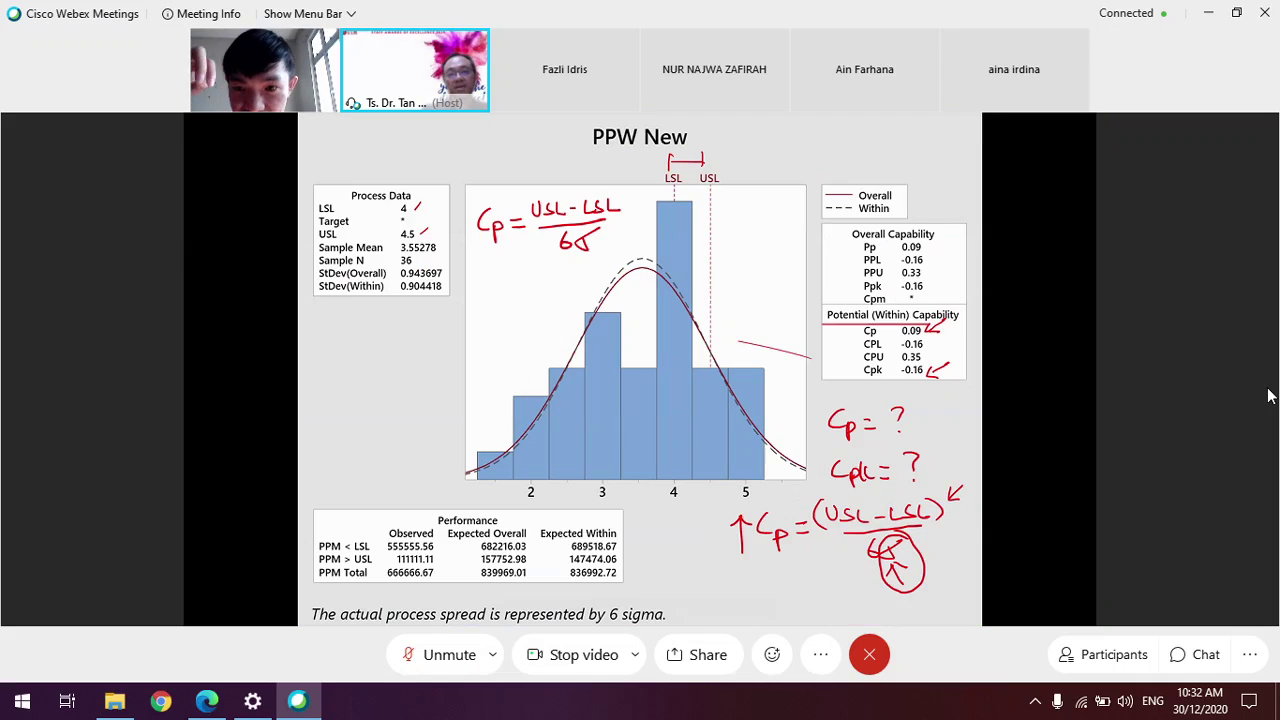
# - Unmute the microphone for each answer during the handwritten Cp = 2.0 calculation of the spec limits, muting it again after each one
pyautogui.click(425, 652)
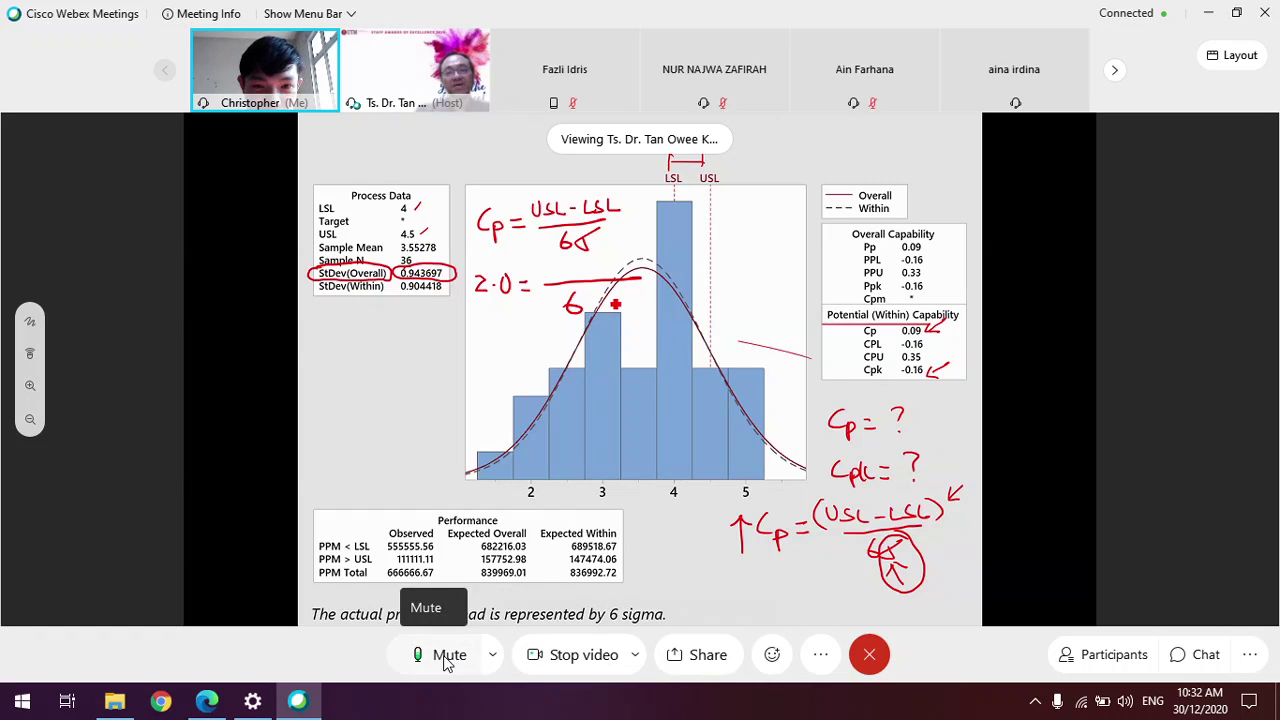
pyautogui.click(447, 664)
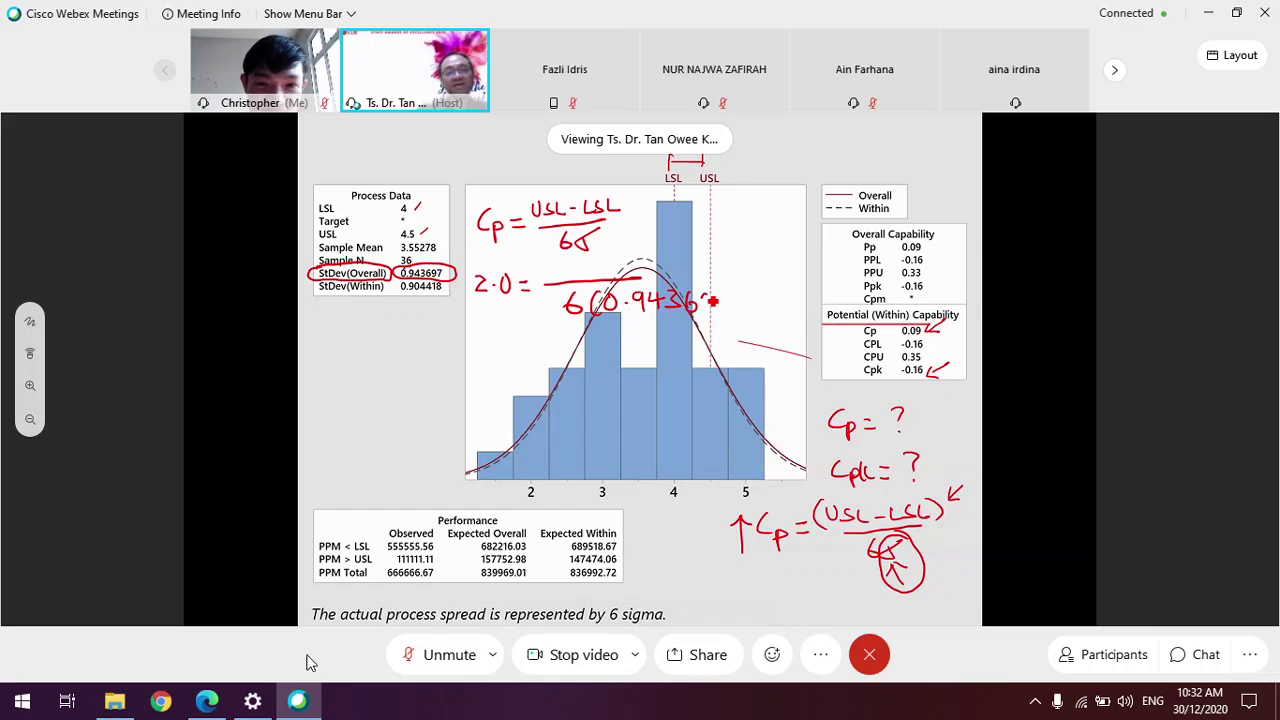
pyautogui.click(440, 656)
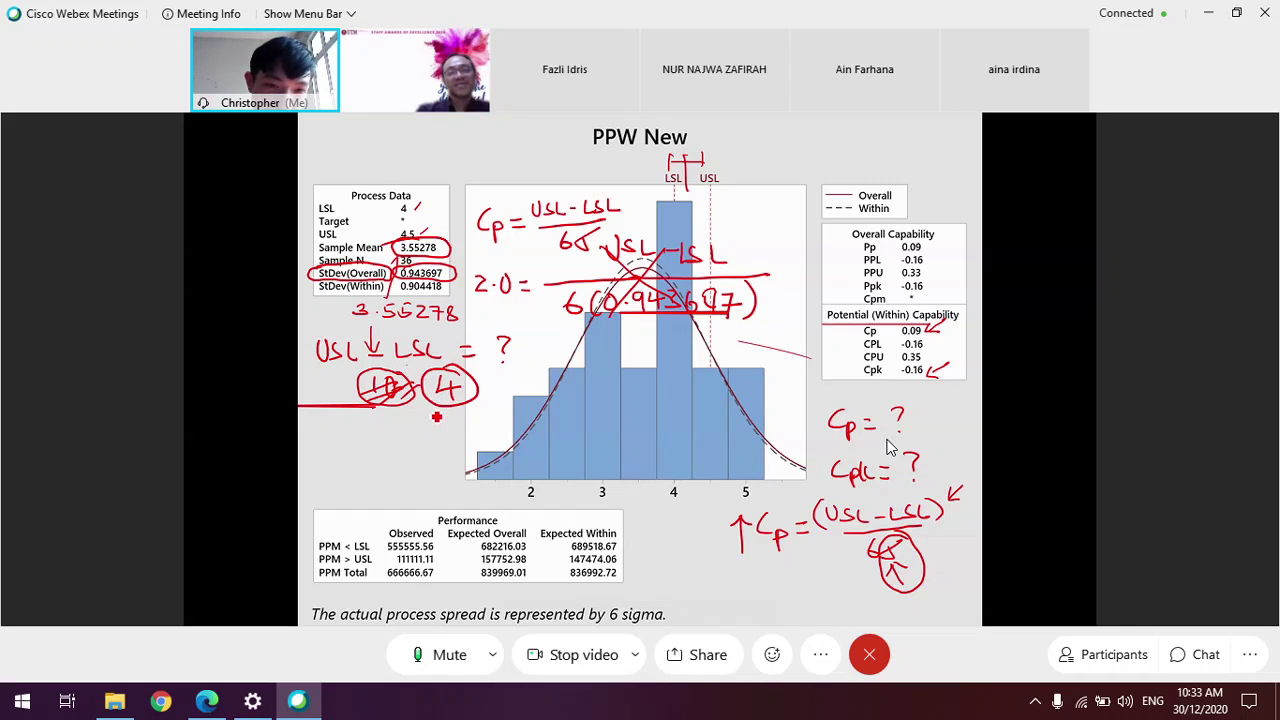
pyautogui.click(424, 668)
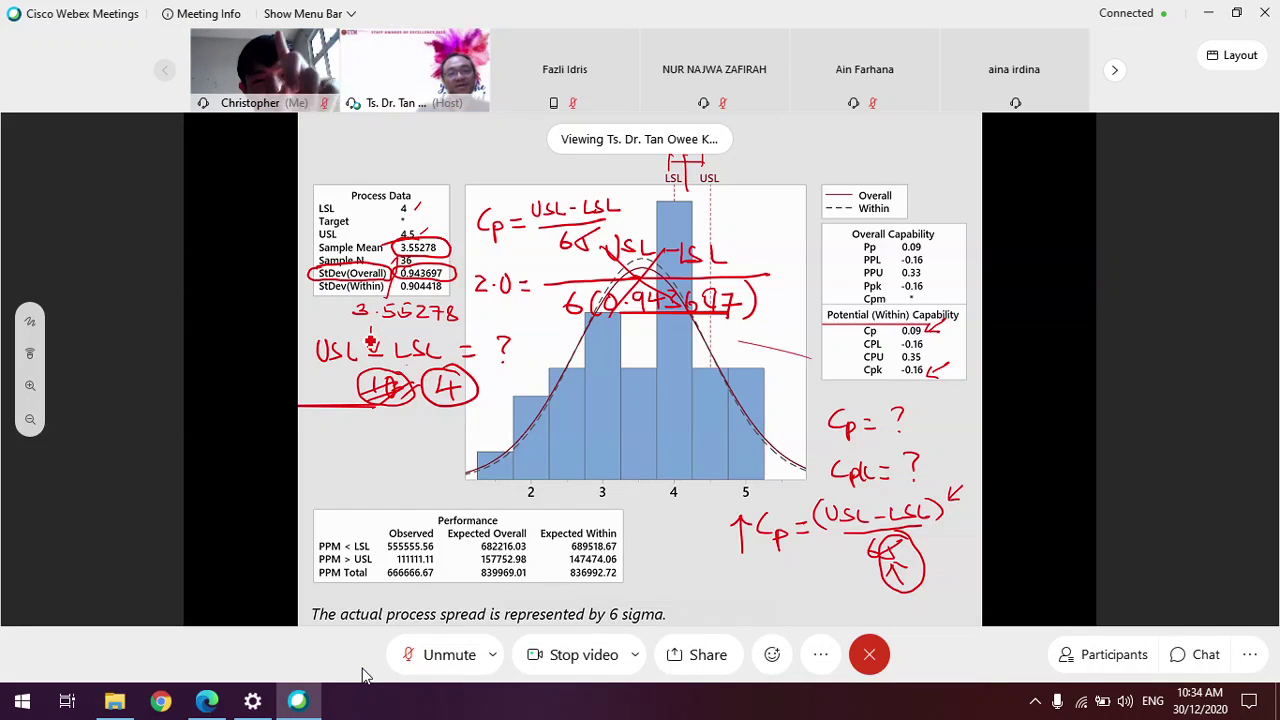
pyautogui.click(450, 656)
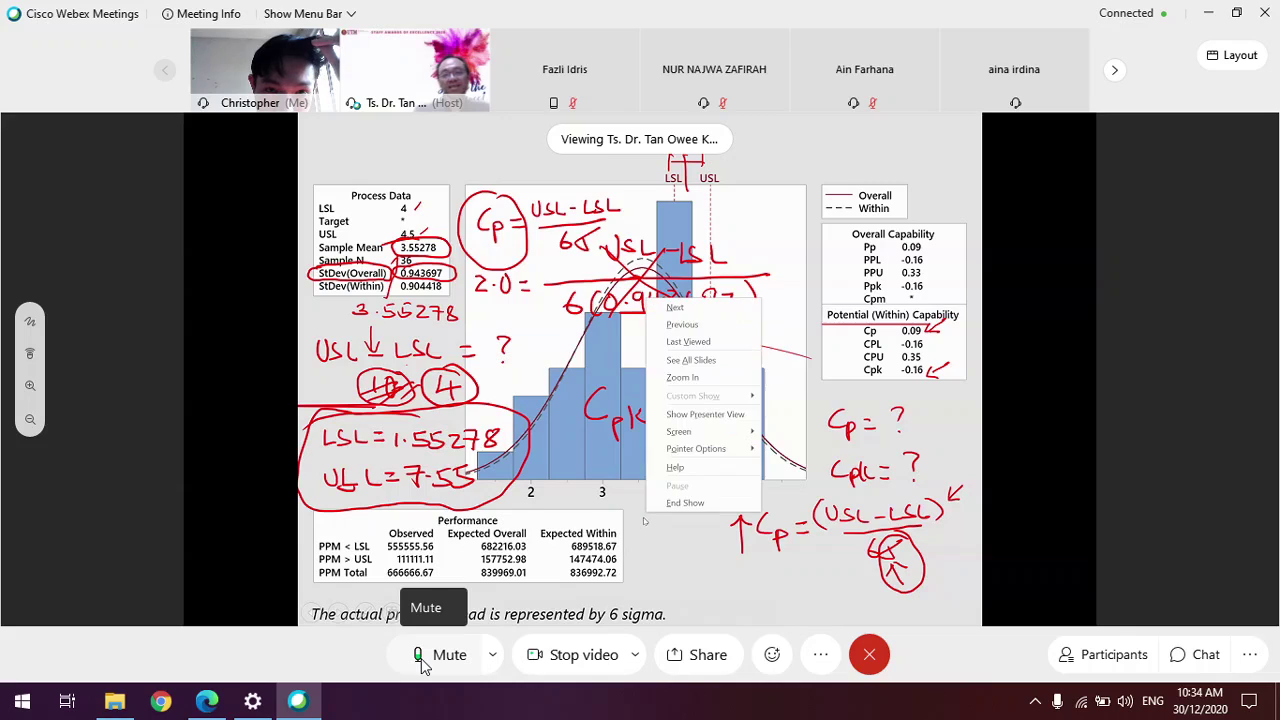
pyautogui.click(422, 660)
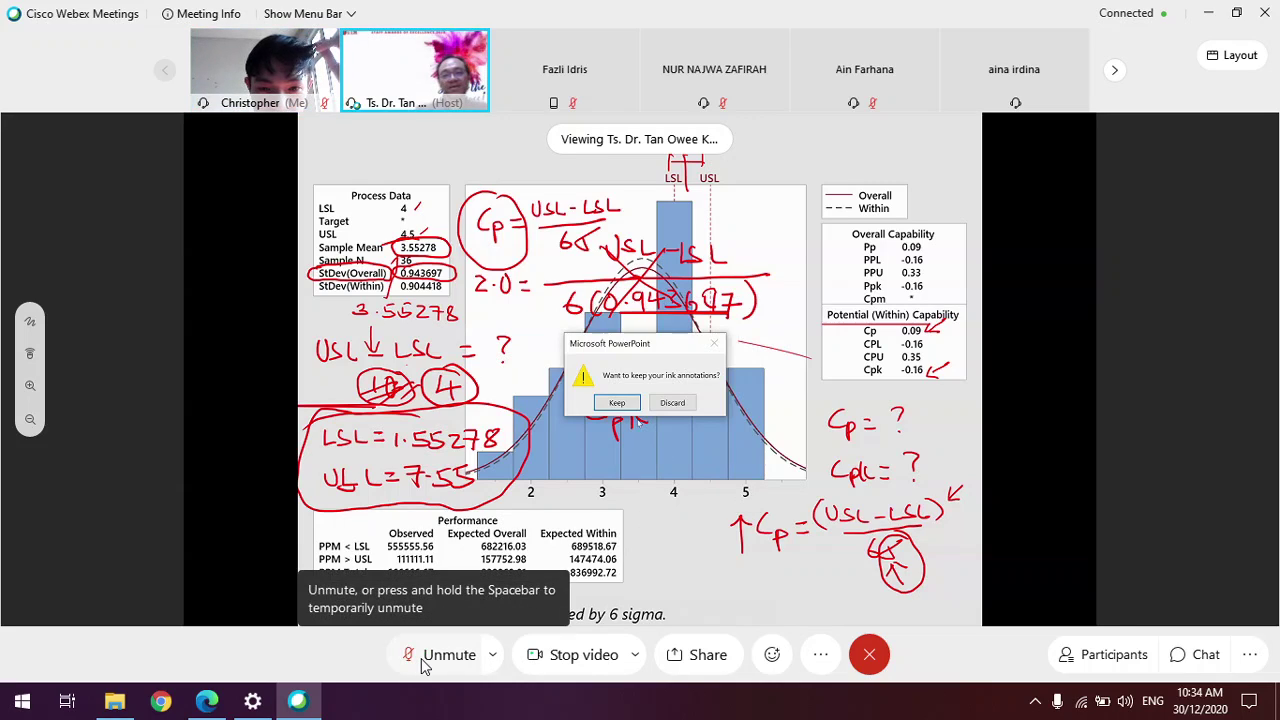
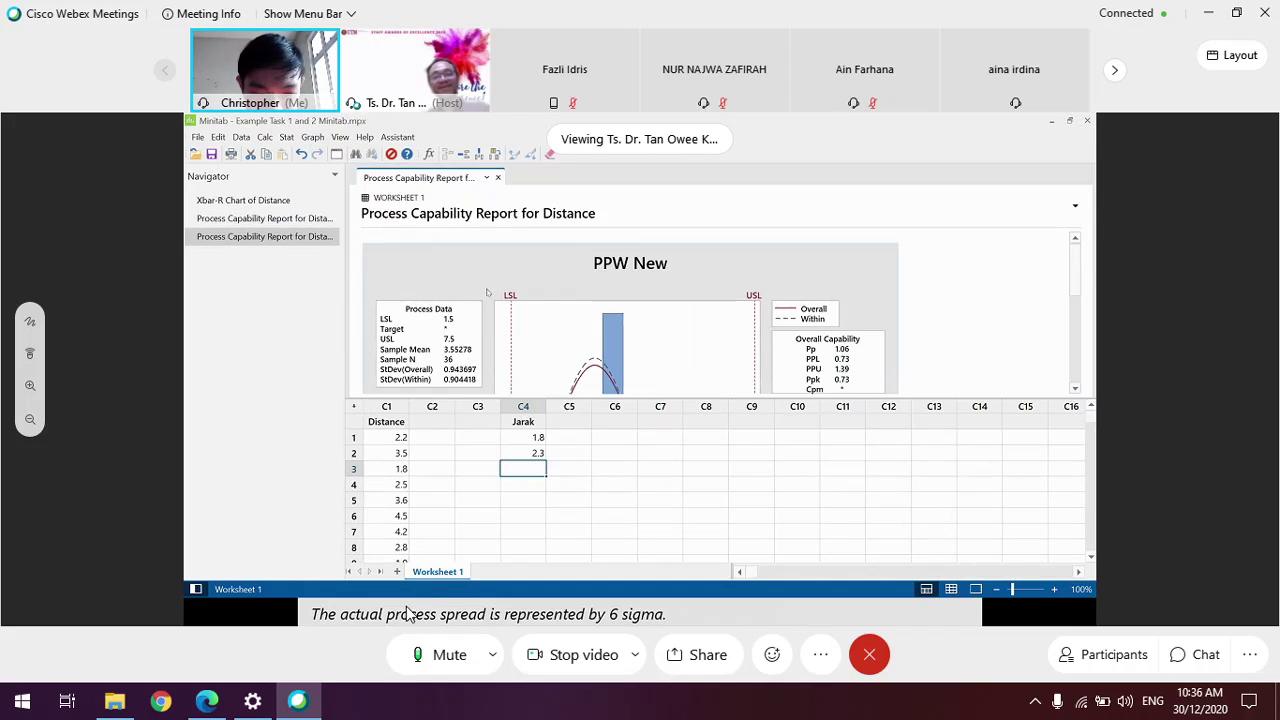
# - Mute and unmute the microphone between replies about the revised Minitab capability reports and the annotated slide, leaving it muted
pyautogui.click(425, 660)
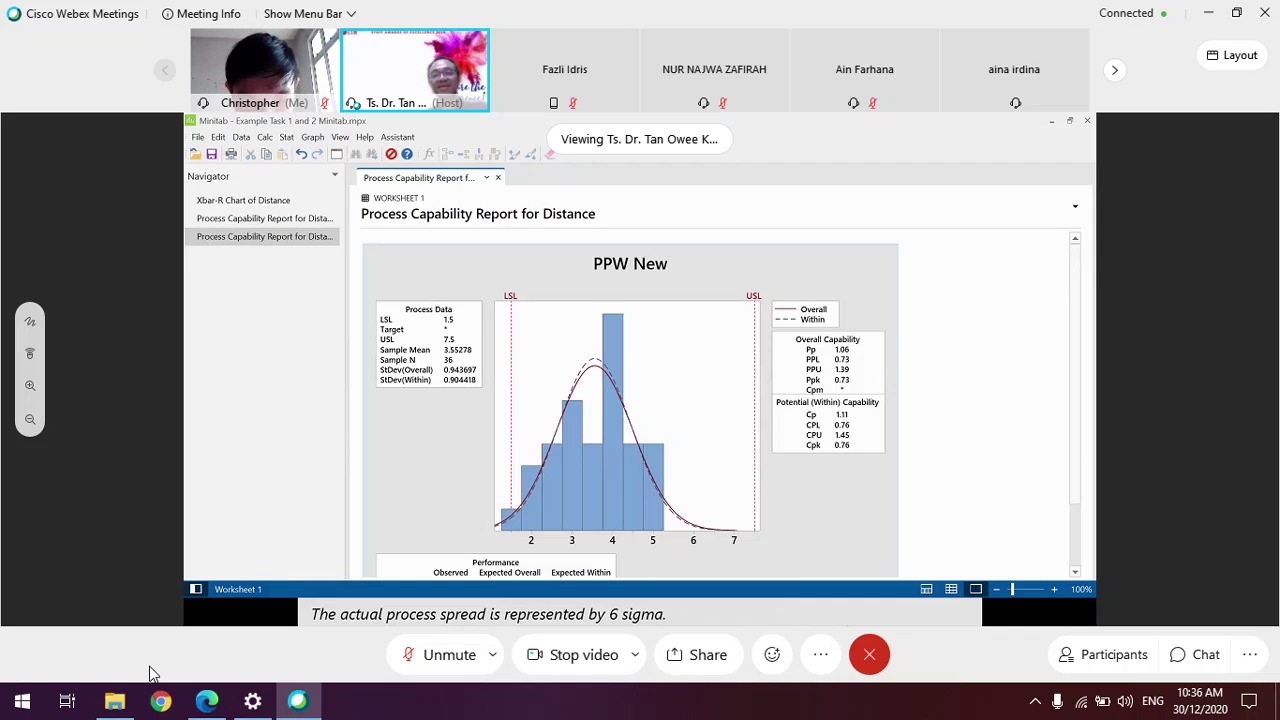
pyautogui.click(437, 662)
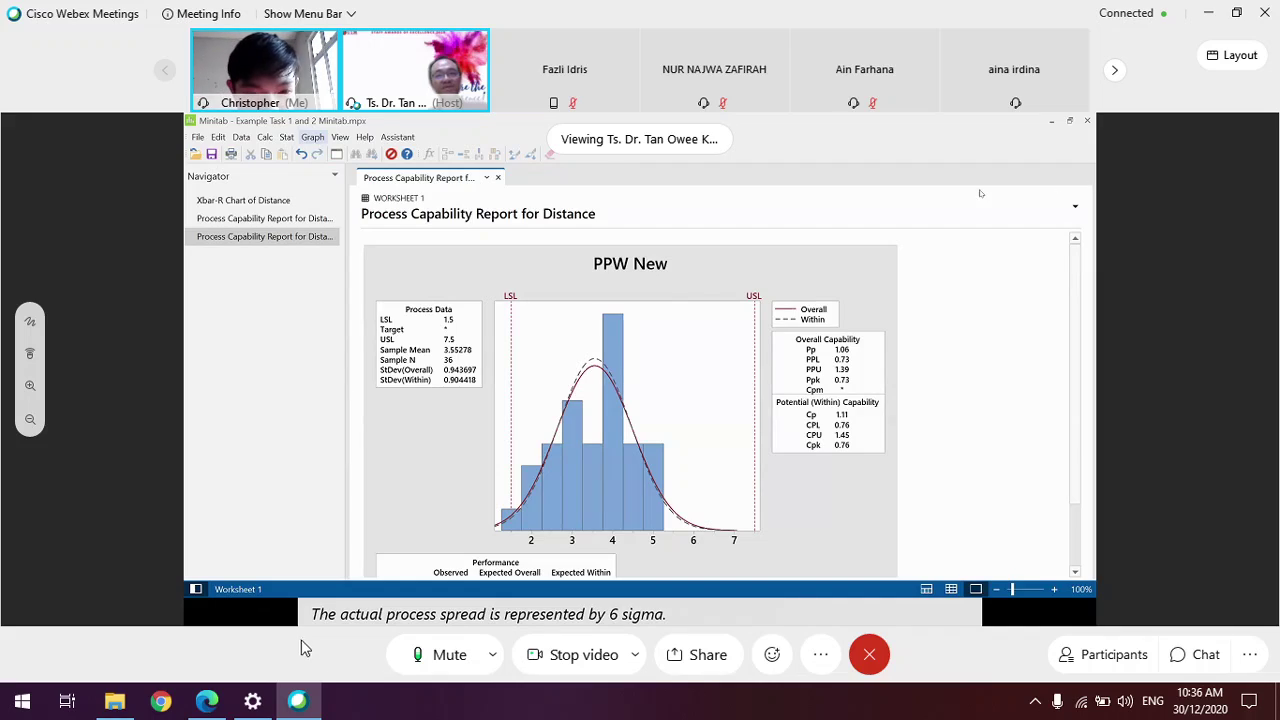
pyautogui.click(453, 660)
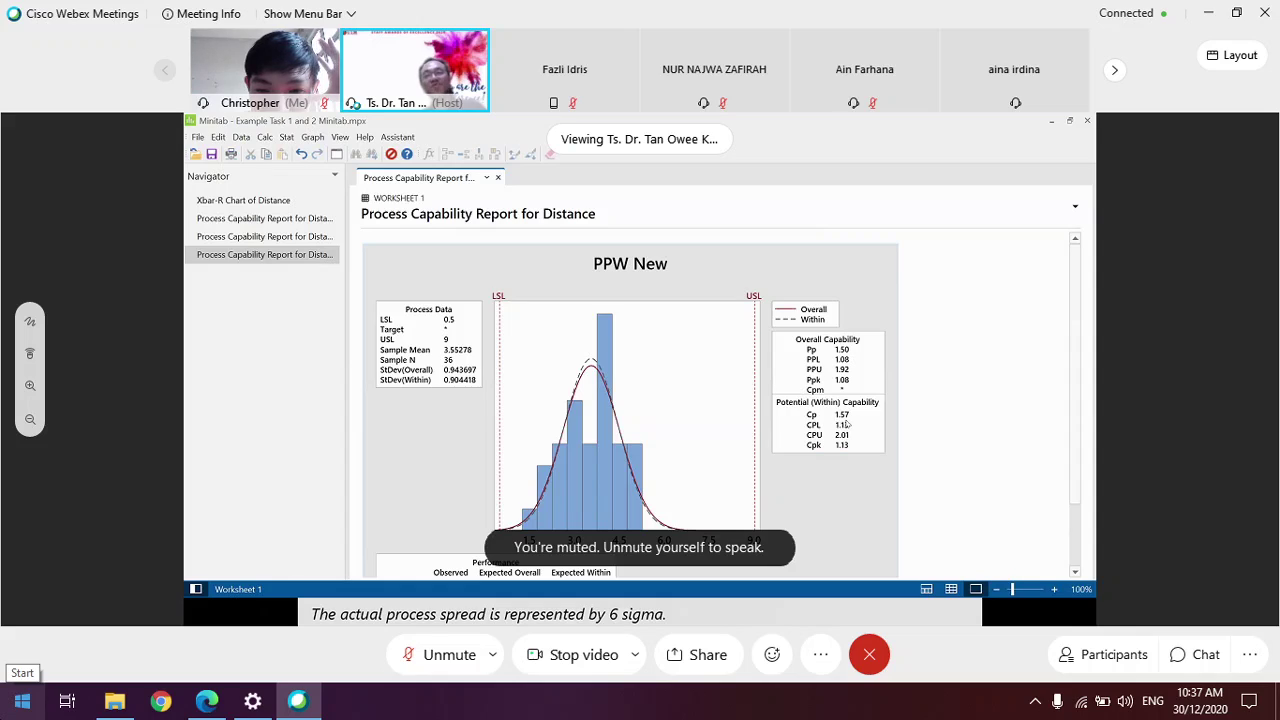
pyautogui.click(430, 654)
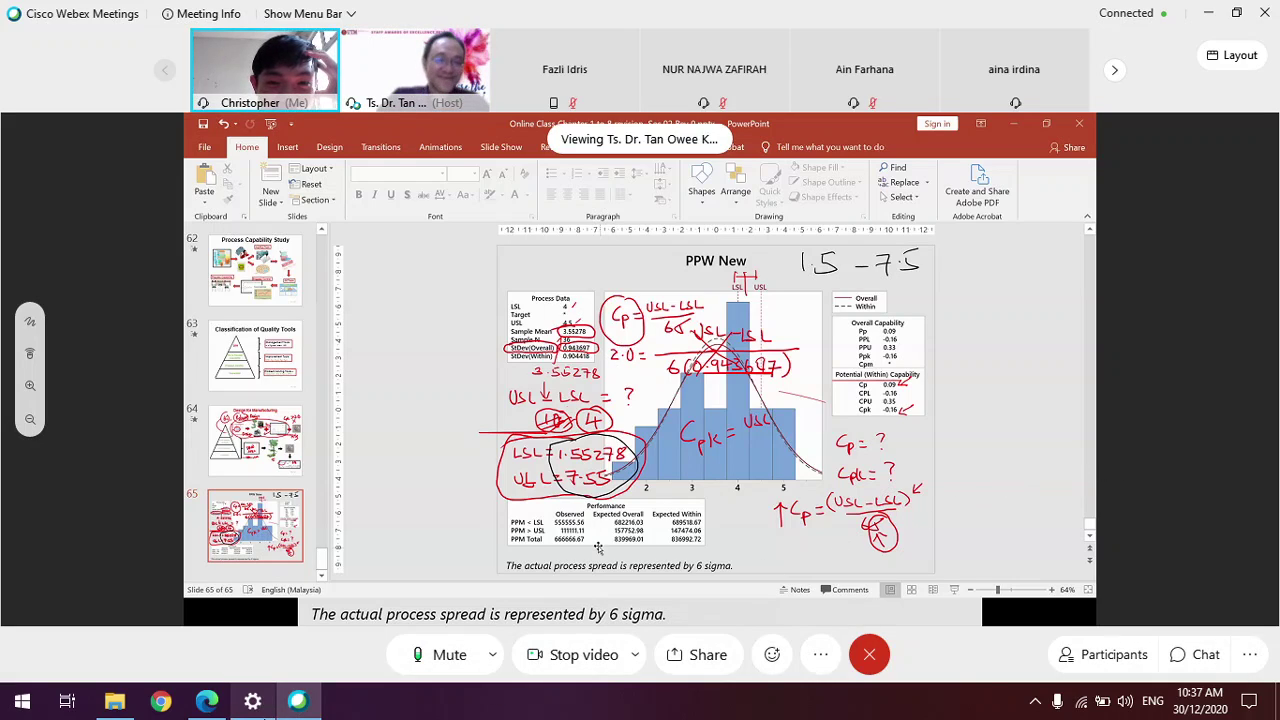
pyautogui.moveTo(252, 701)
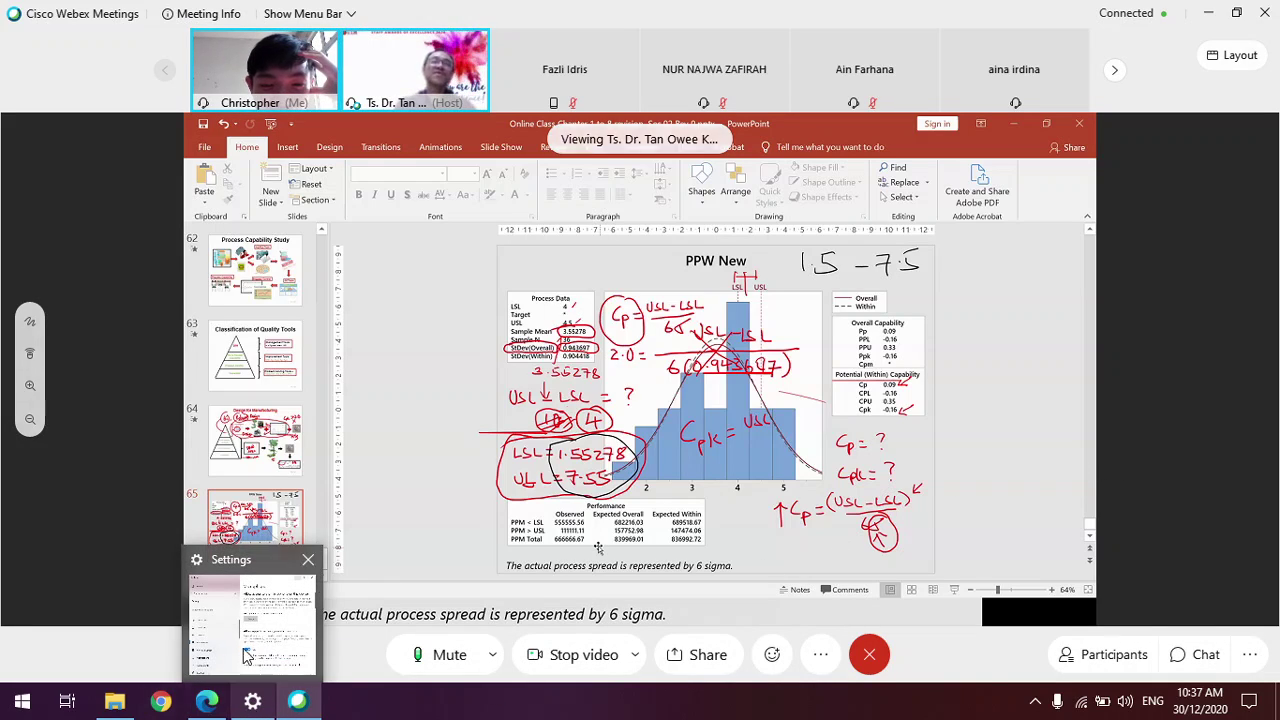
pyautogui.click(440, 656)
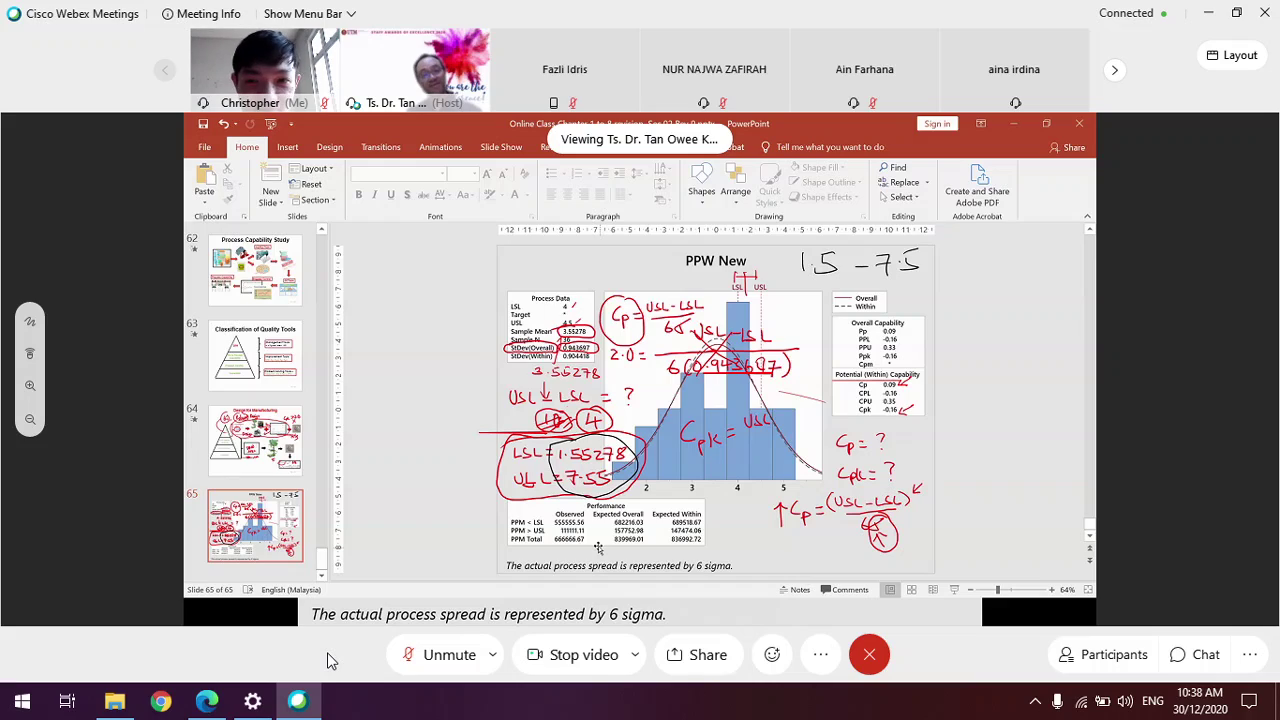
# - Unmute the microphone to speak about the lesson plan, mute it again, and use temporary unmute for short replies on the assignment
pyautogui.click(432, 664)
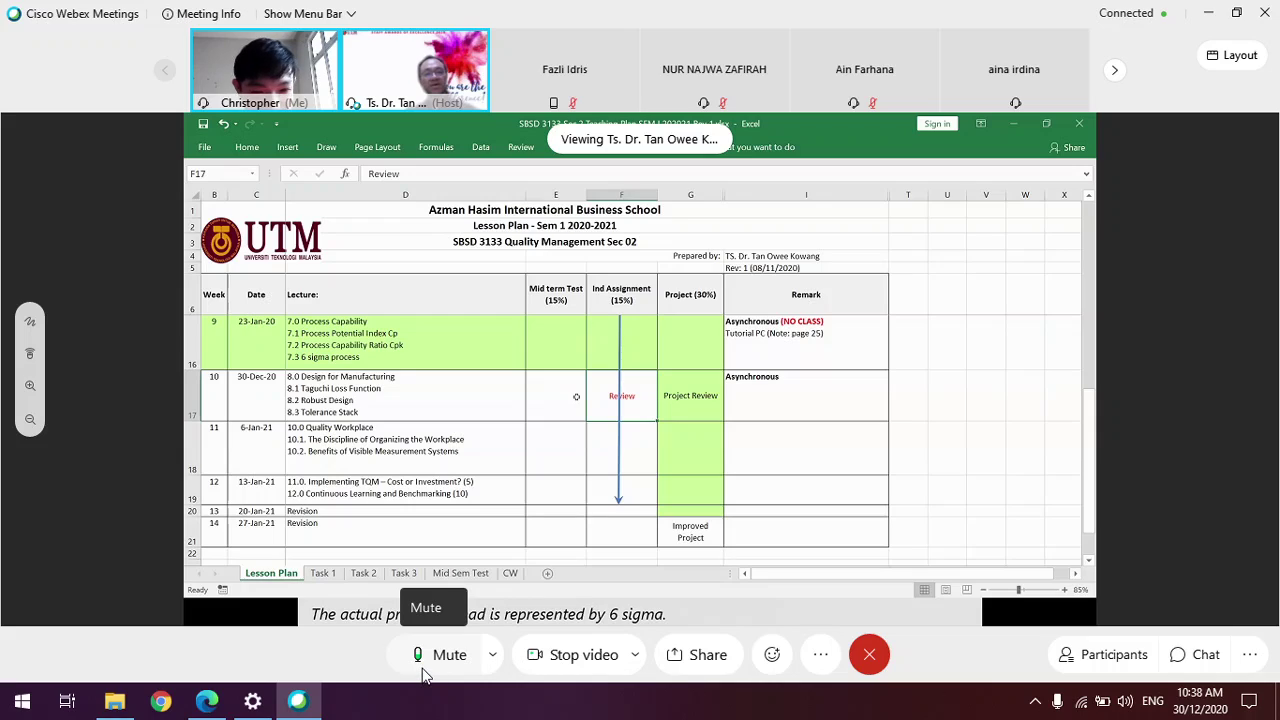
pyautogui.click(418, 655)
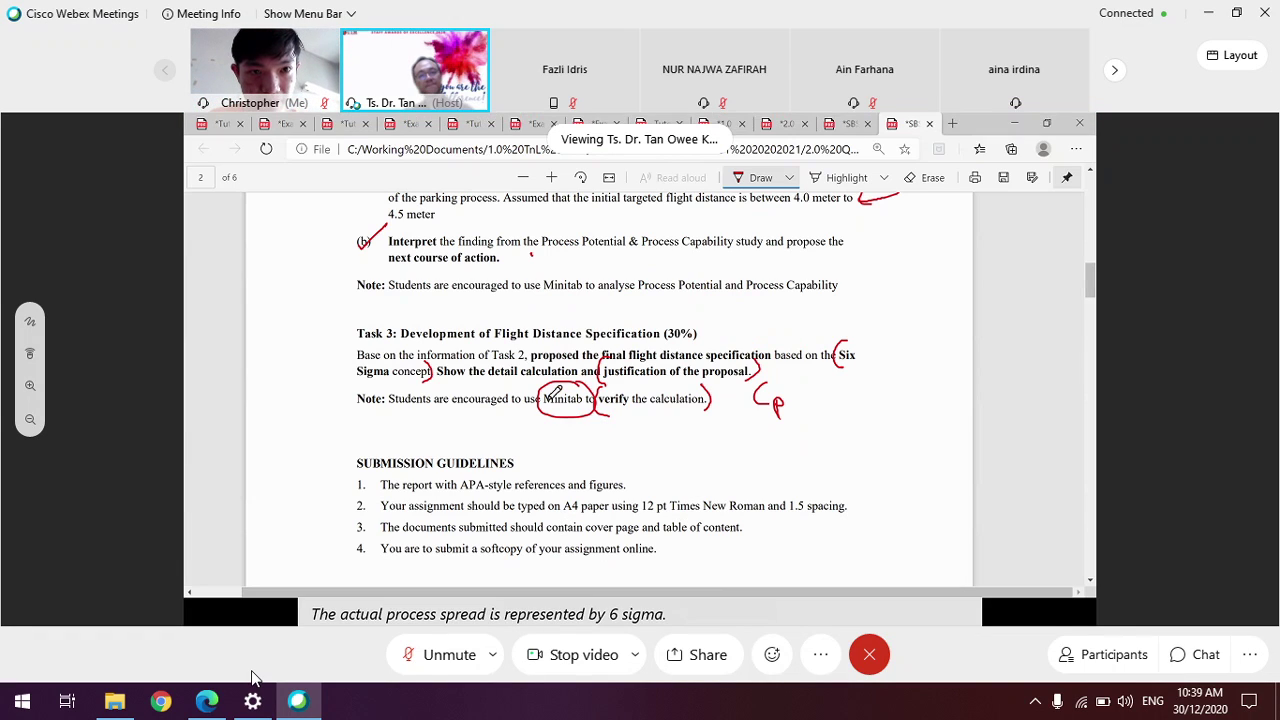
pyautogui.press('space')
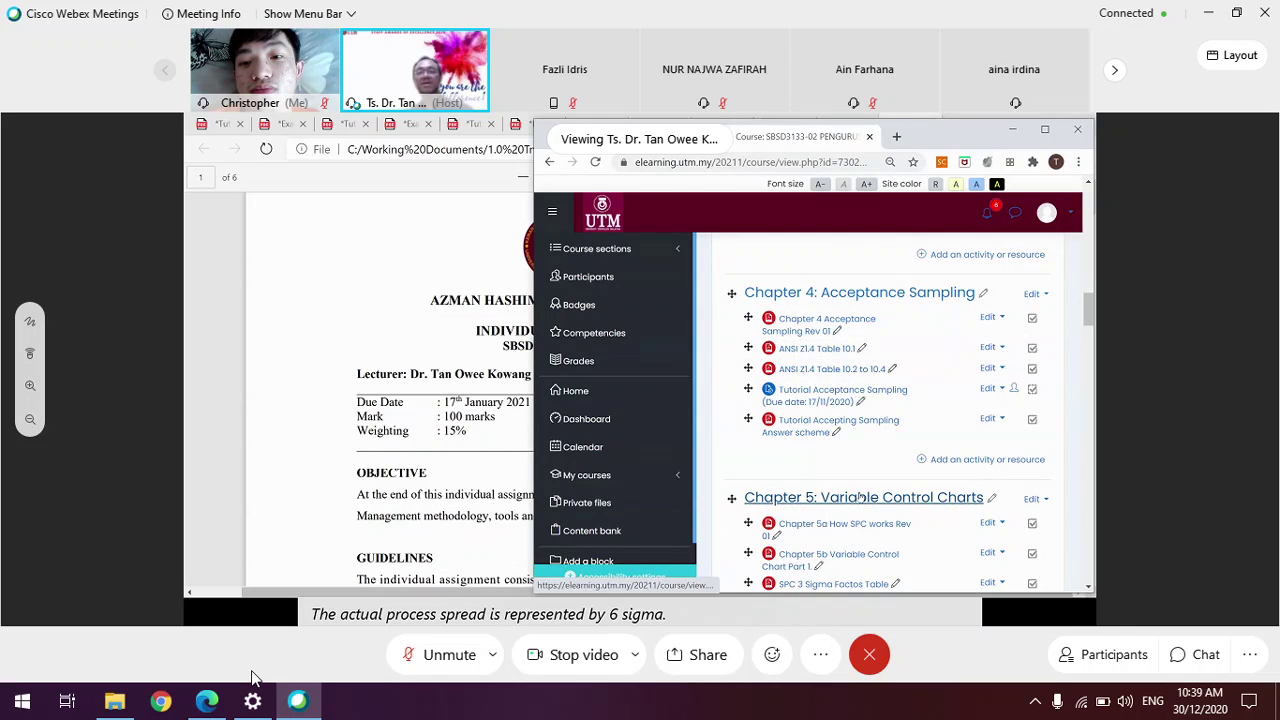
pyautogui.press('space')
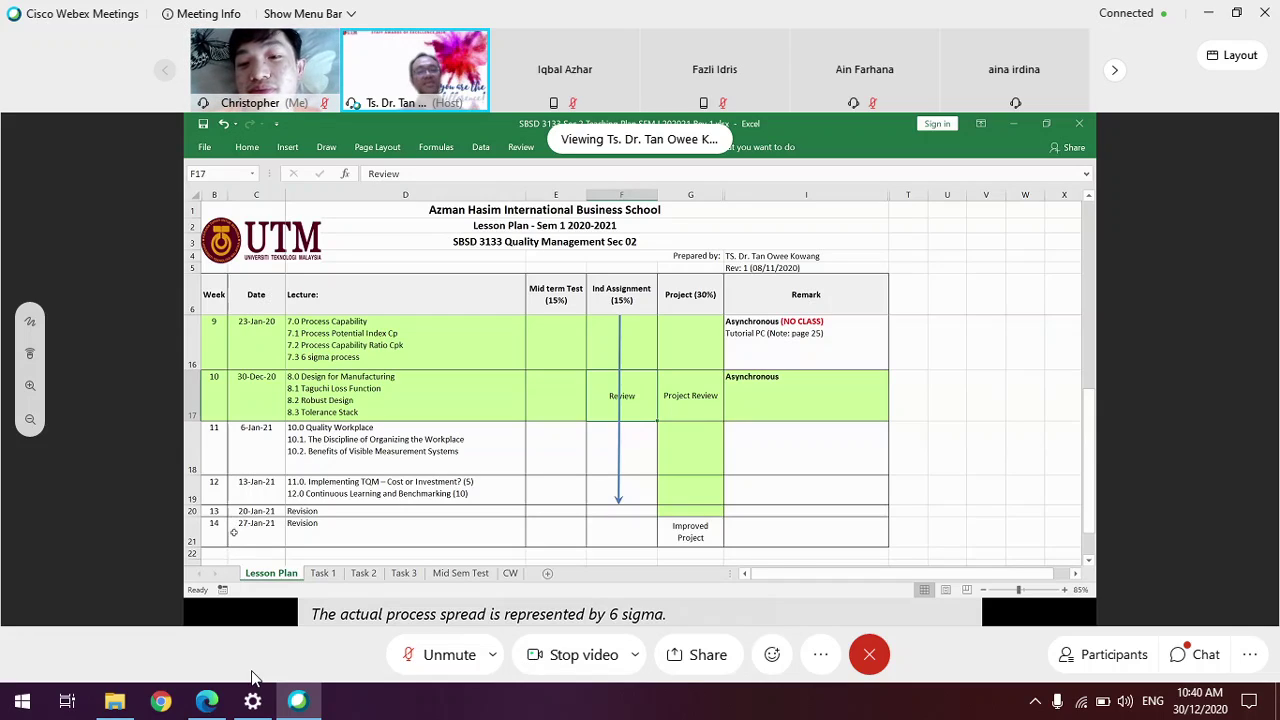
# - Enable the touchpad and open the meeting chat to read the new messages, unmuting for one reply before hiding the chat panel again
pyautogui.press('XF86TouchpadToggle')
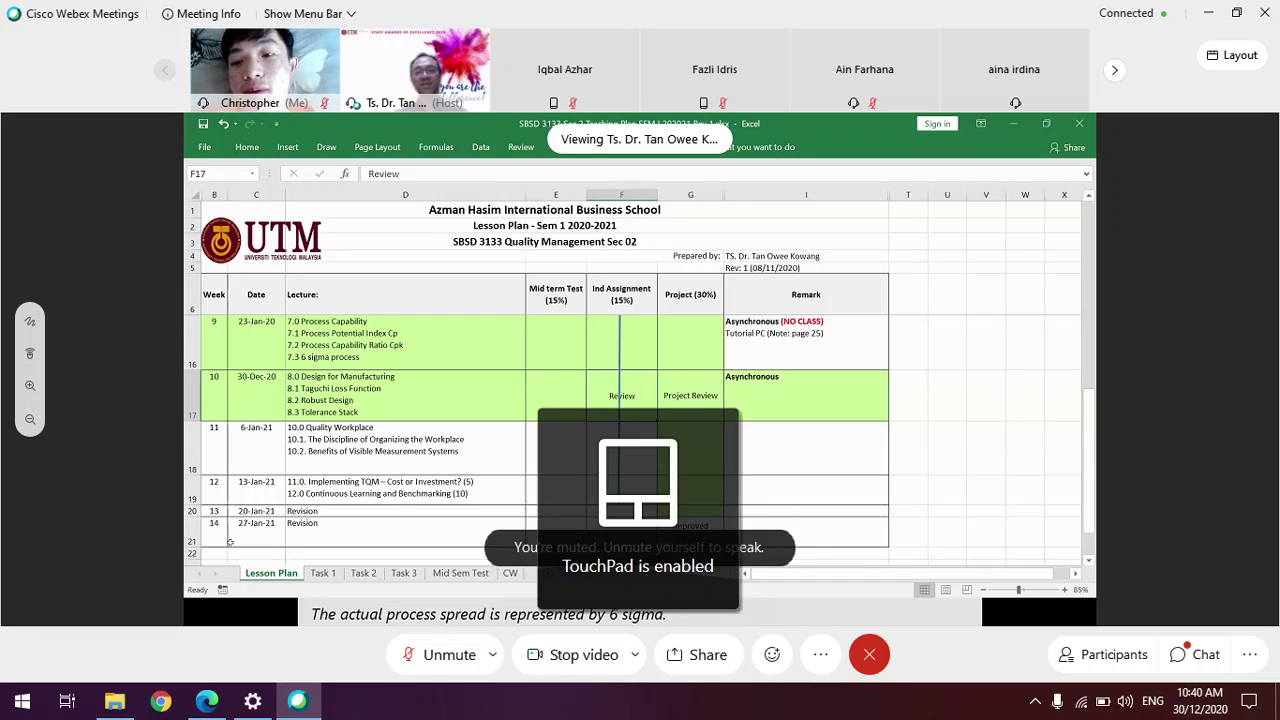
pyautogui.click(1206, 656)
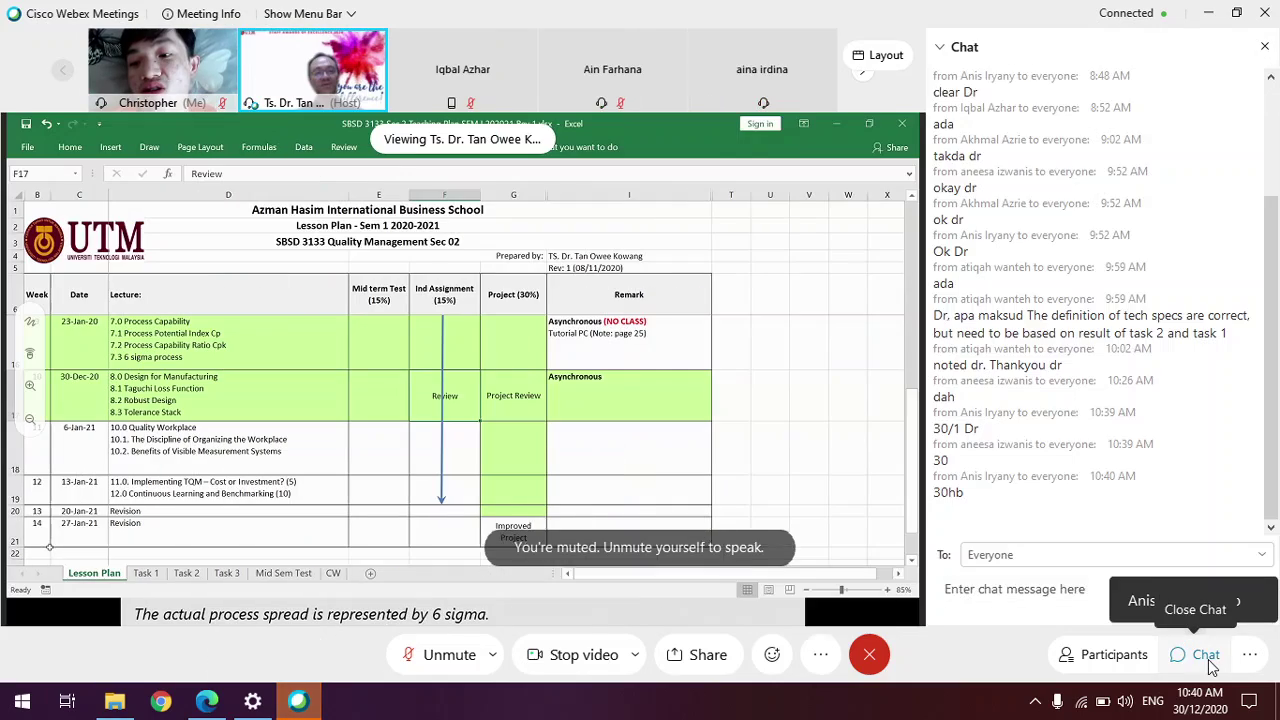
pyautogui.click(447, 656)
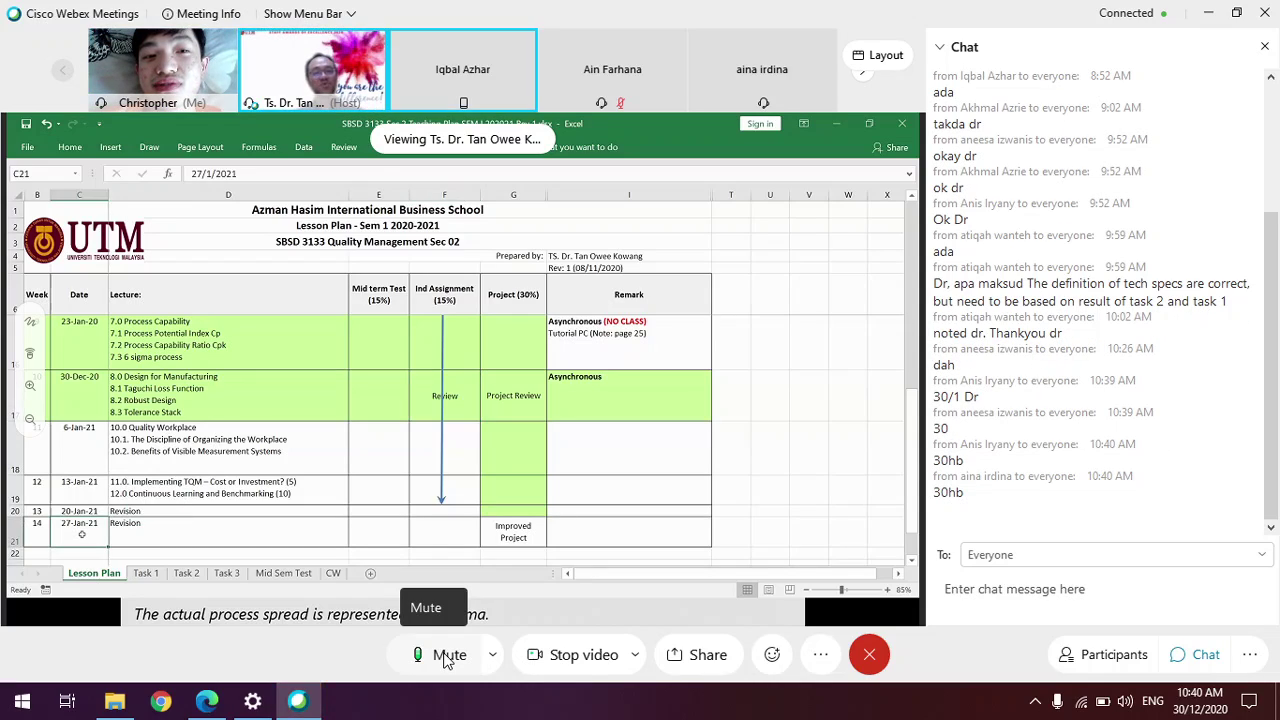
pyautogui.click(447, 657)
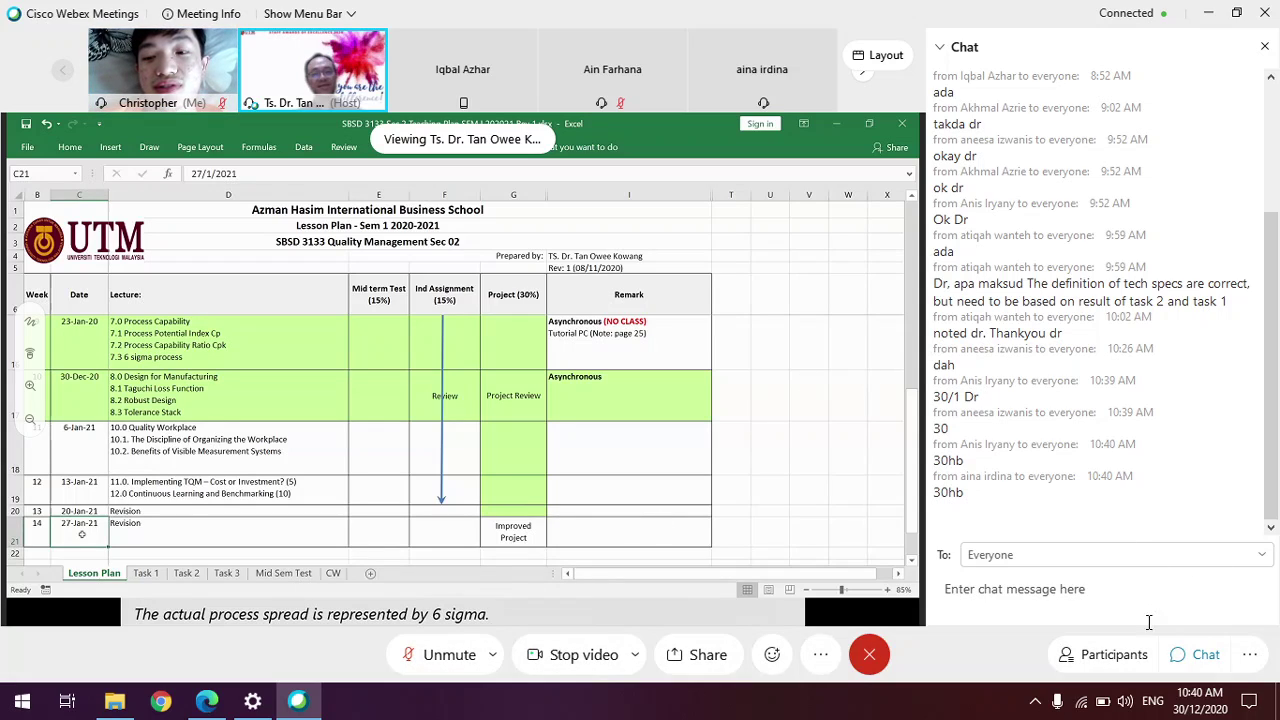
pyautogui.click(1192, 654)
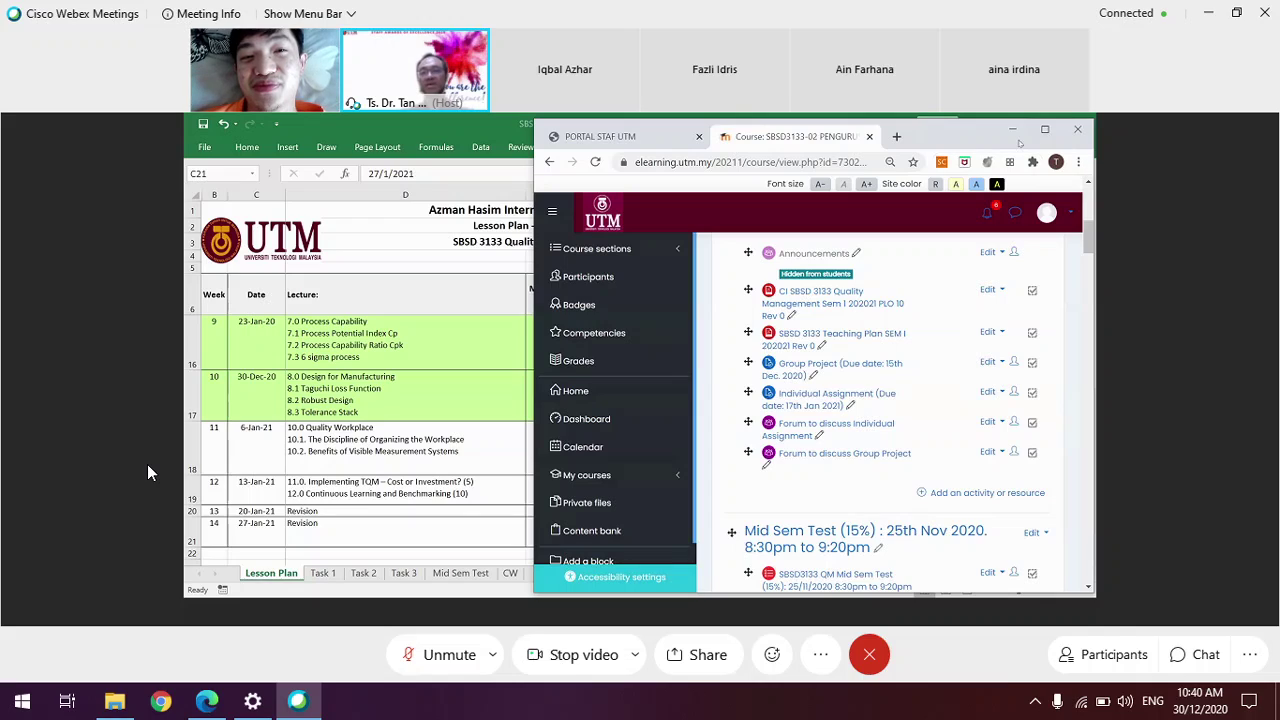
# - Unmute the microphone to speak about the individual assignment's due date, mute it again, and use temporary unmute for short replies
pyautogui.press('space')
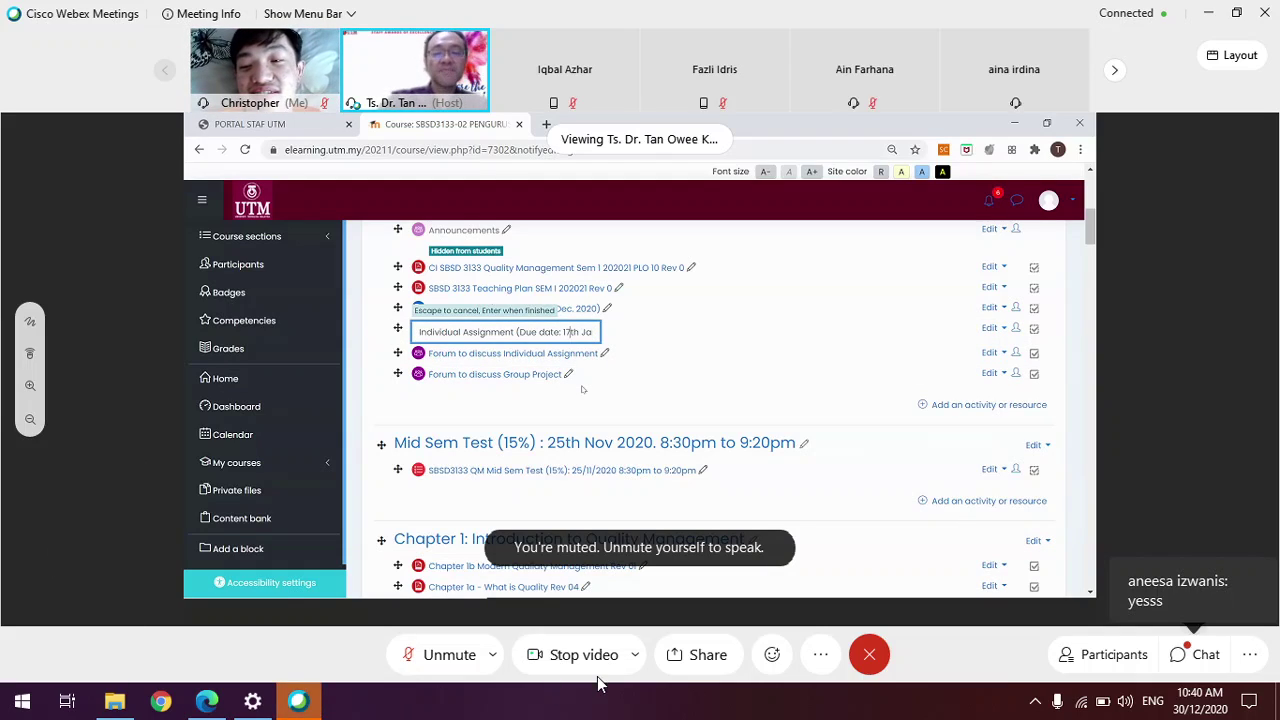
pyautogui.click(452, 656)
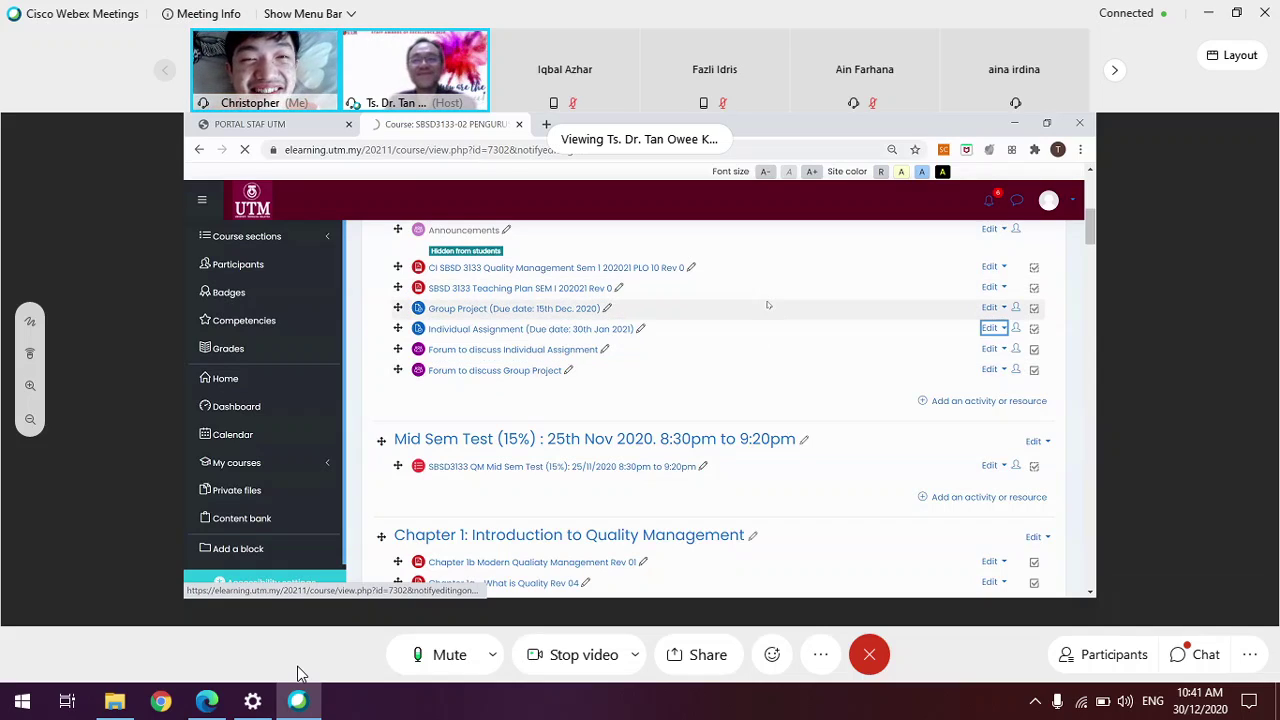
pyautogui.click(443, 654)
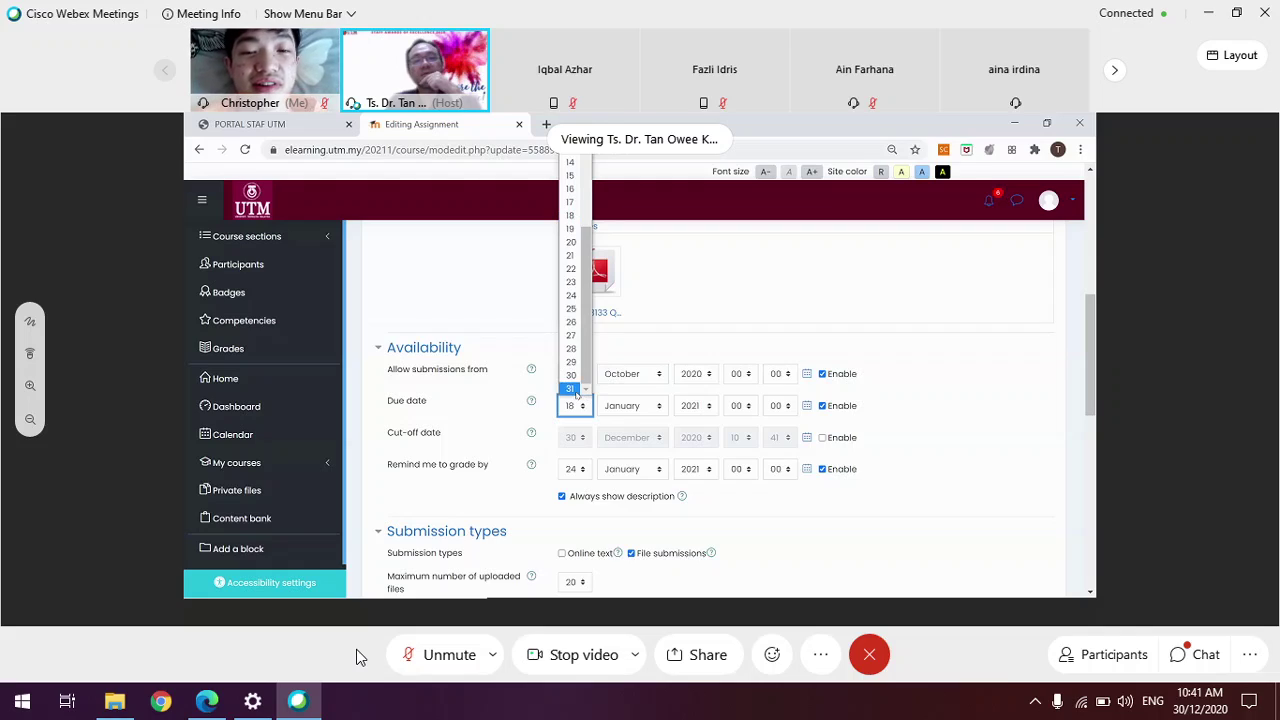
pyautogui.press('space')
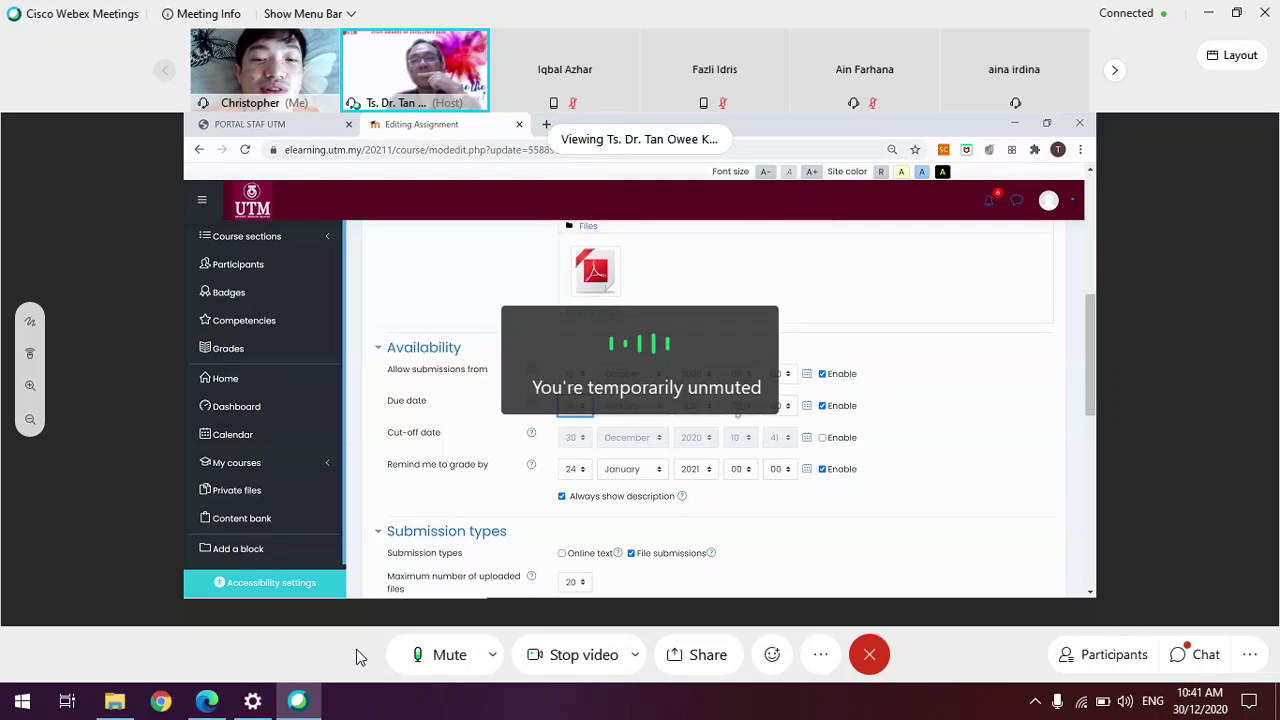